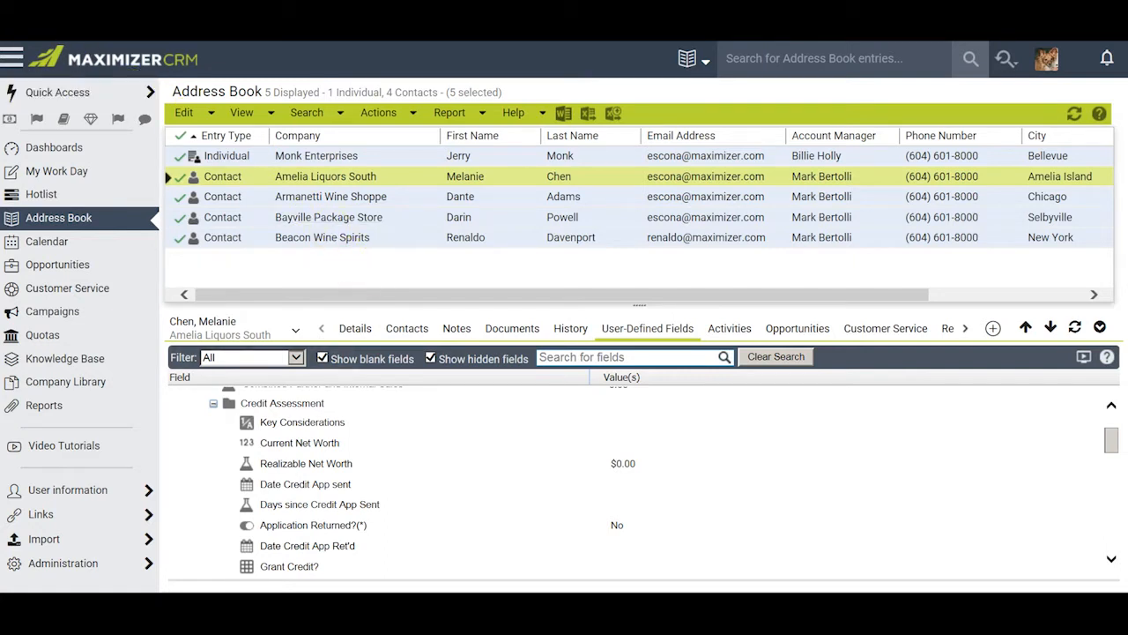
# Step: Download the Microsoft Outlook Integration from Desktop and Mobile Setup and run OutlookInt.exe
pyautogui.click(119, 562)
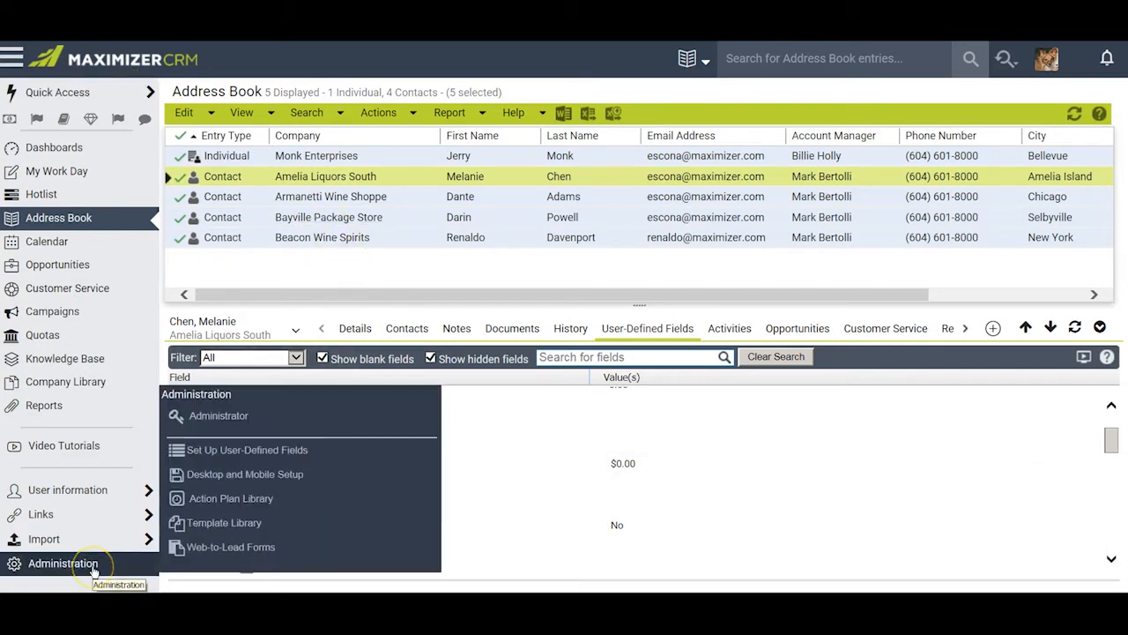
pyautogui.click(253, 476)
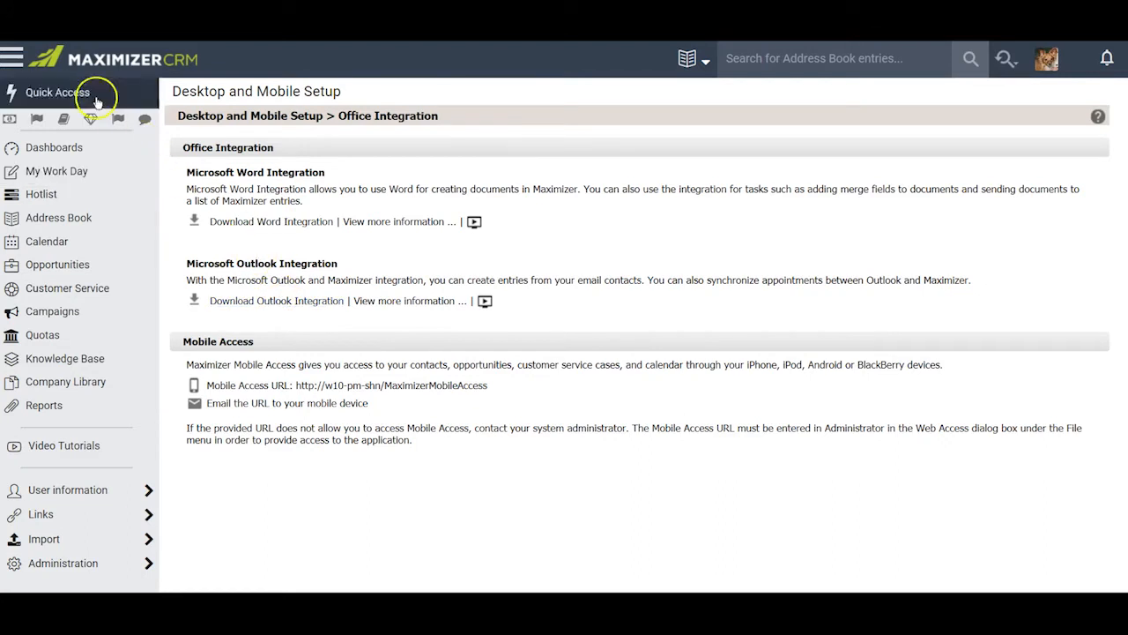
pyautogui.click(272, 301)
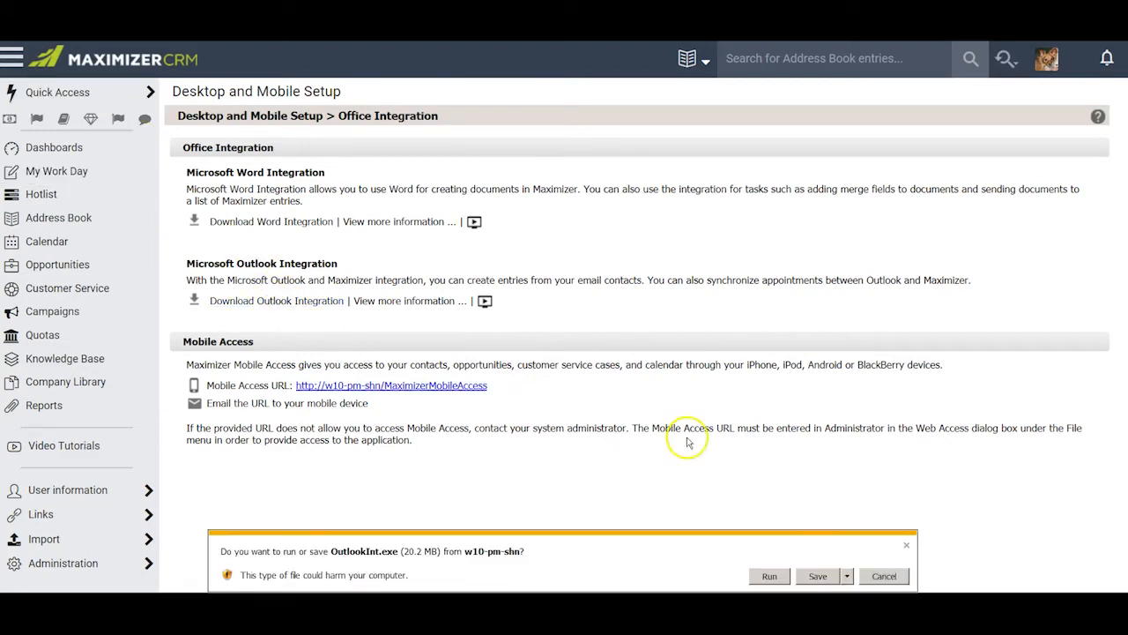
pyautogui.click(846, 576)
pyautogui.click(769, 576)
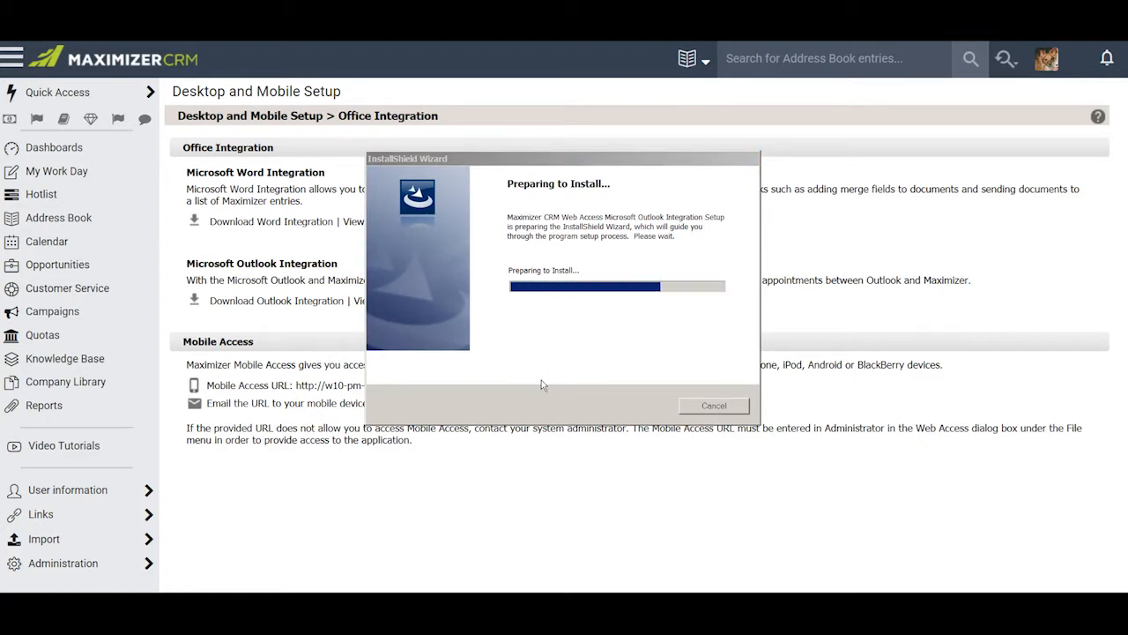
# Step: Install the Maximizer CRM Web Access Microsoft Outlook Integration and finish the installer
pyautogui.click(649, 421)
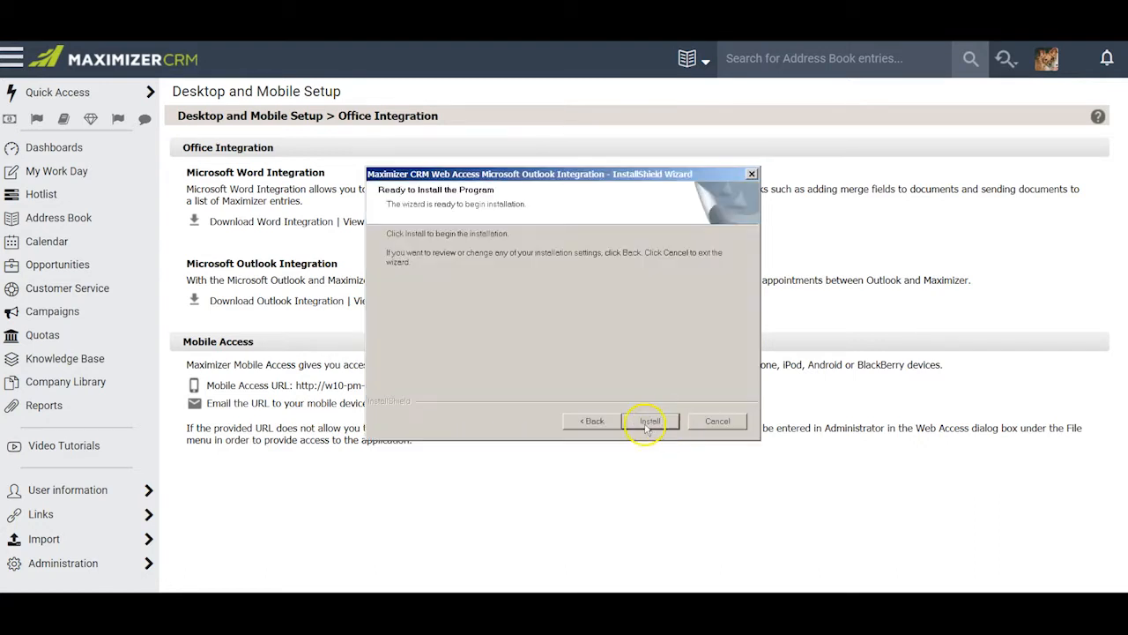
pyautogui.click(649, 421)
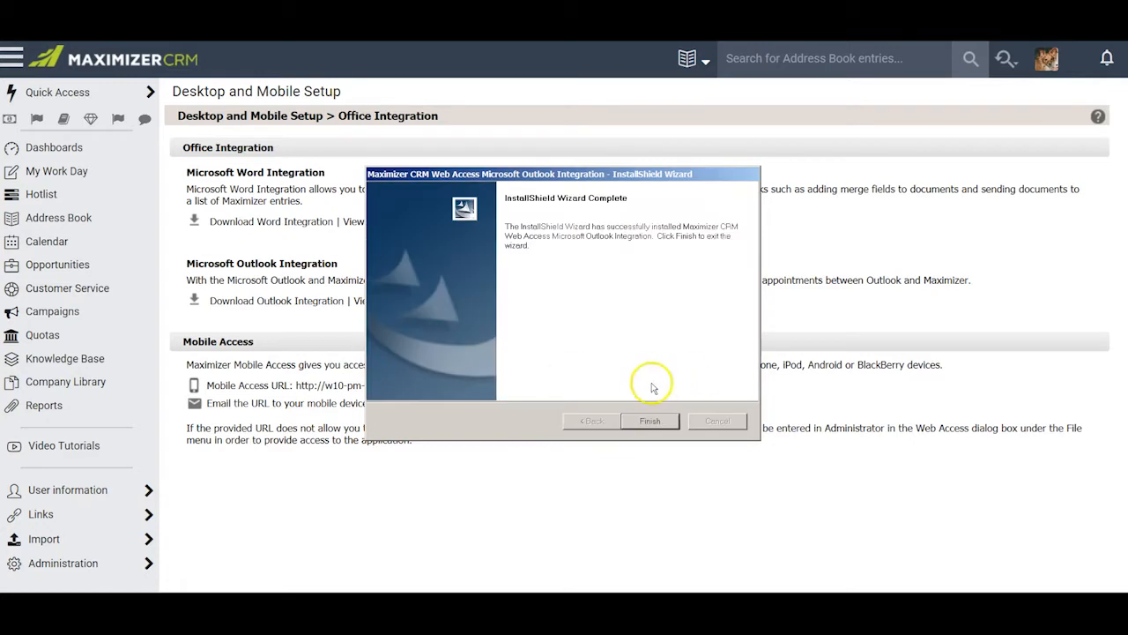
pyautogui.click(650, 420)
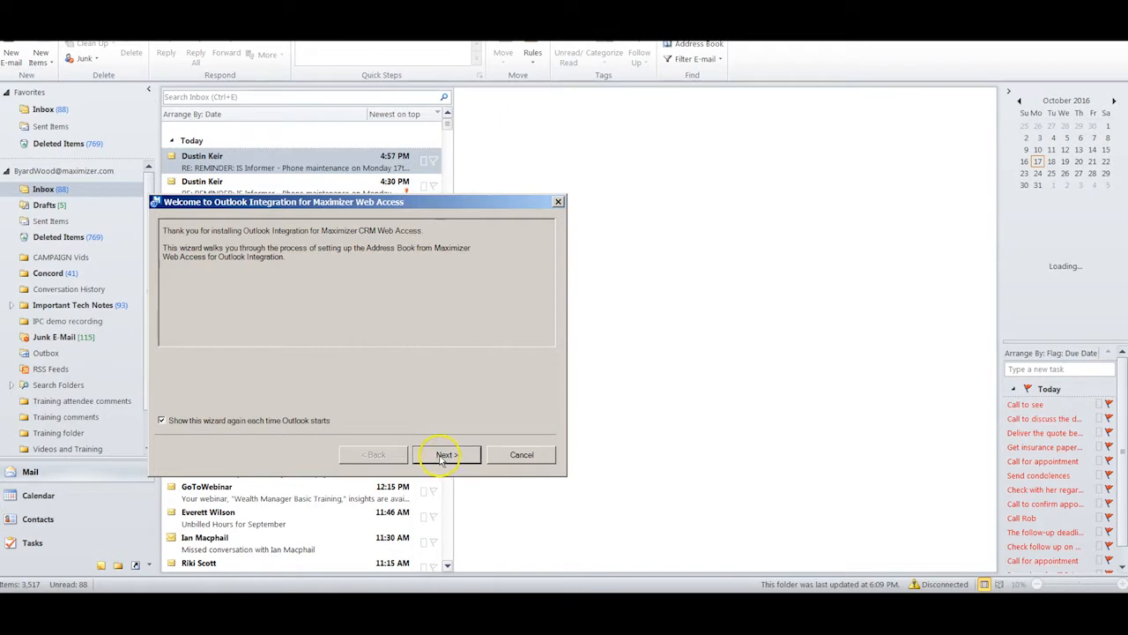
pyautogui.click(161, 421)
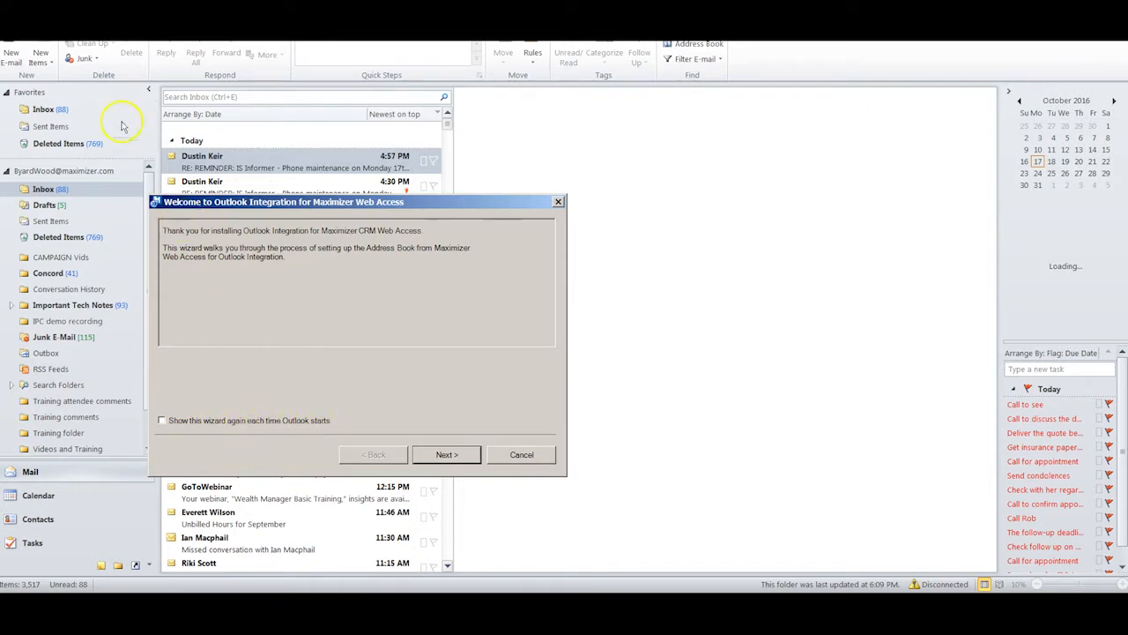
pyautogui.click(446, 453)
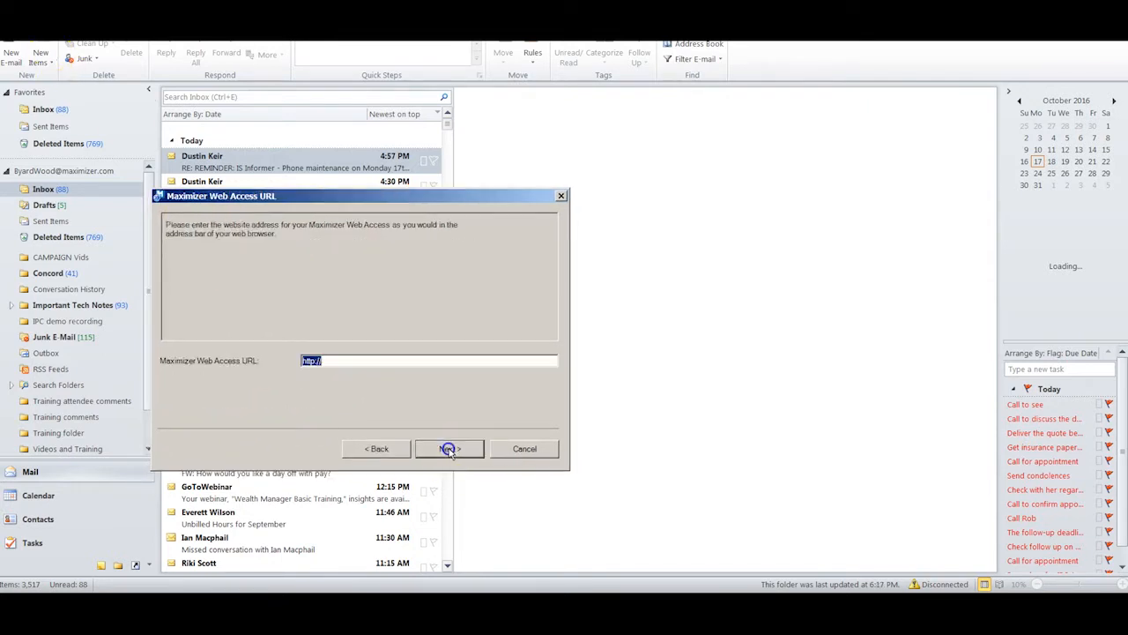
pyautogui.rightClick(334, 364)
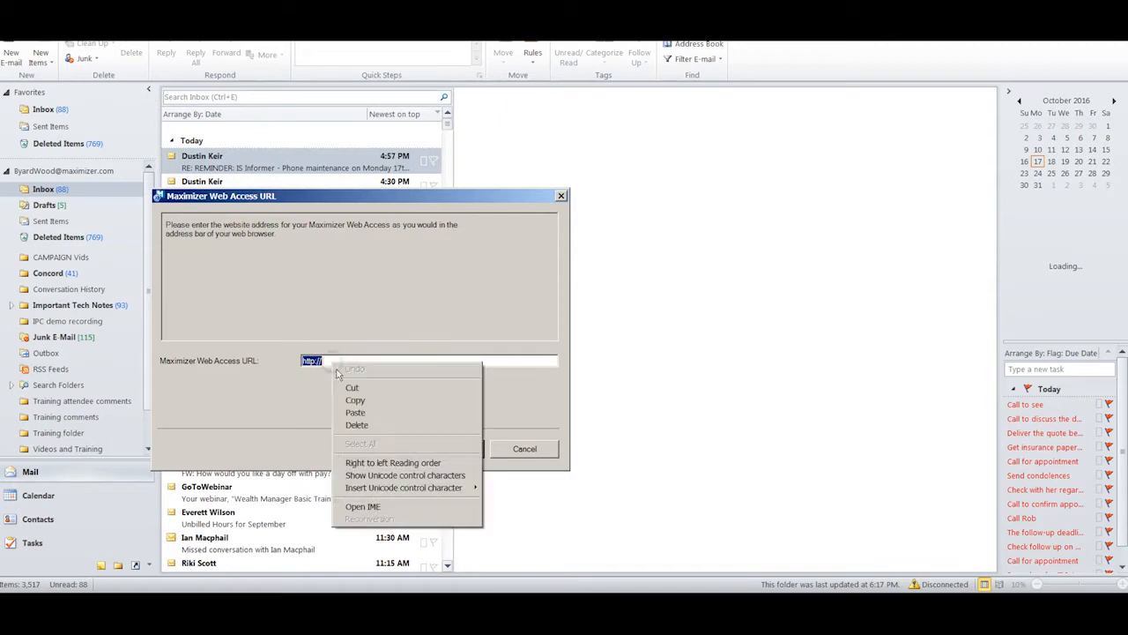
pyautogui.click(355, 413)
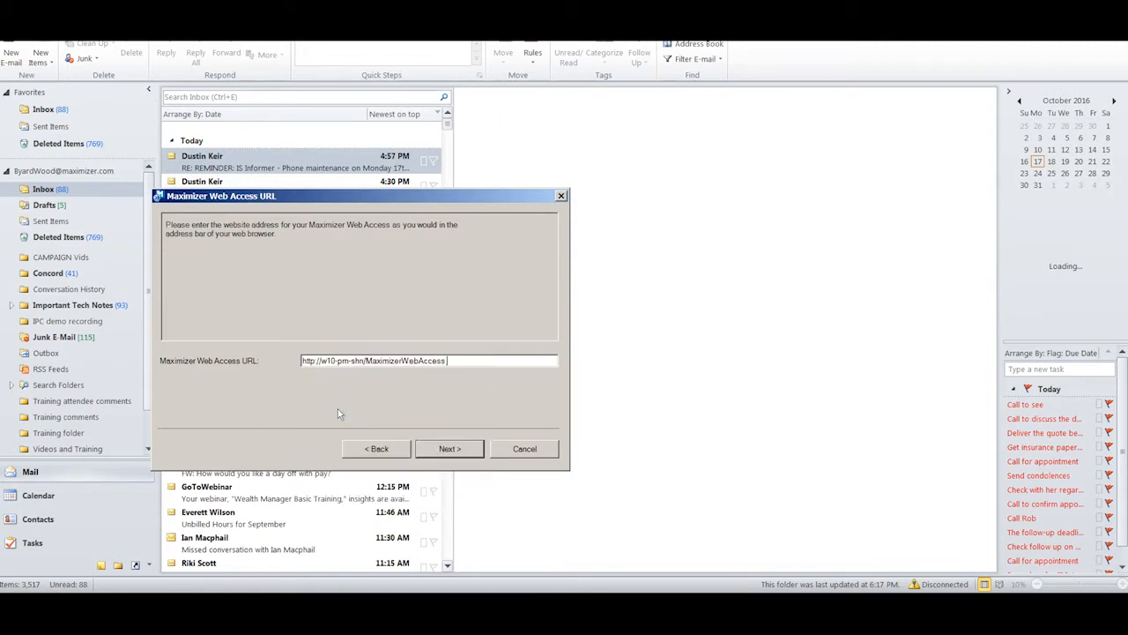
pyautogui.click(440, 453)
# Step: Choose the Escona Tutorial address book and enter the user ID MASTER and the account password
pyautogui.click(359, 361)
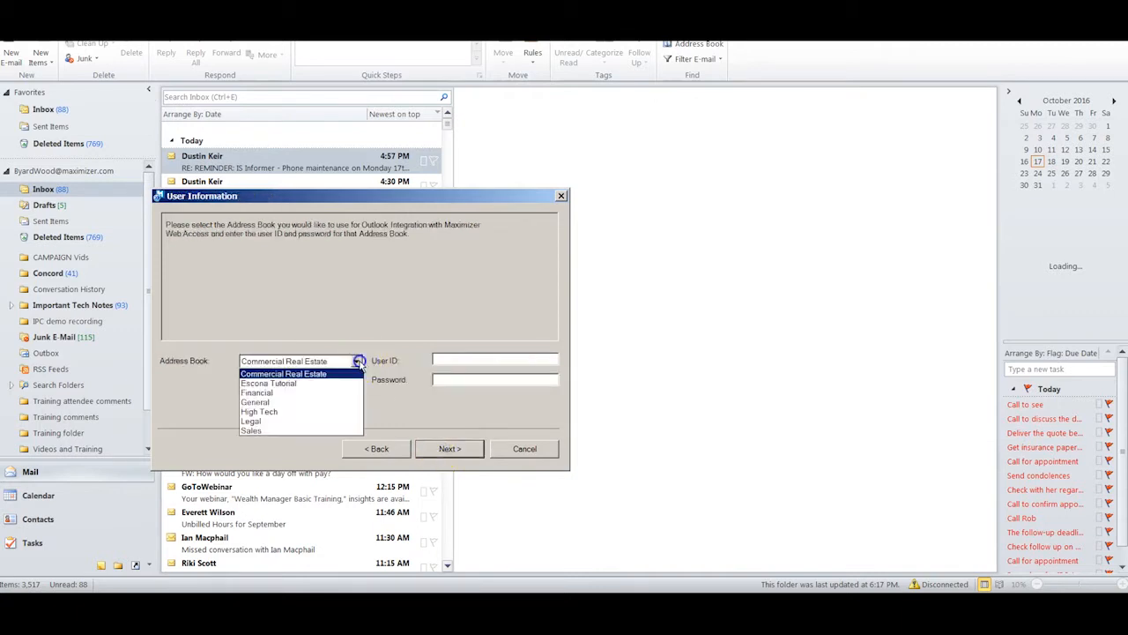
pyautogui.click(319, 382)
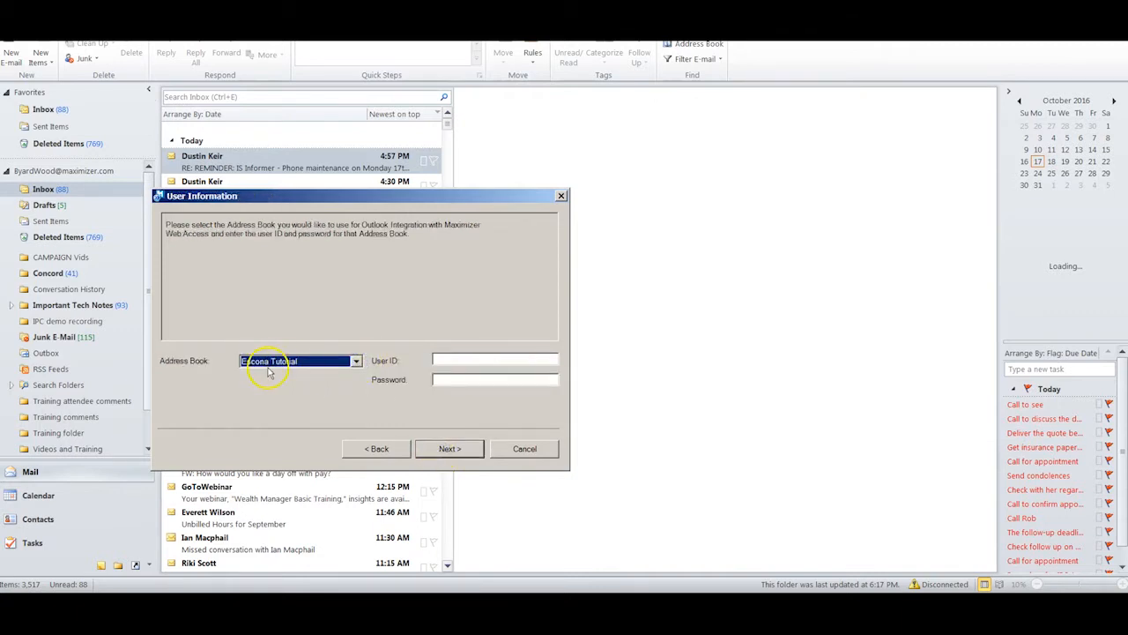
pyautogui.click(441, 360)
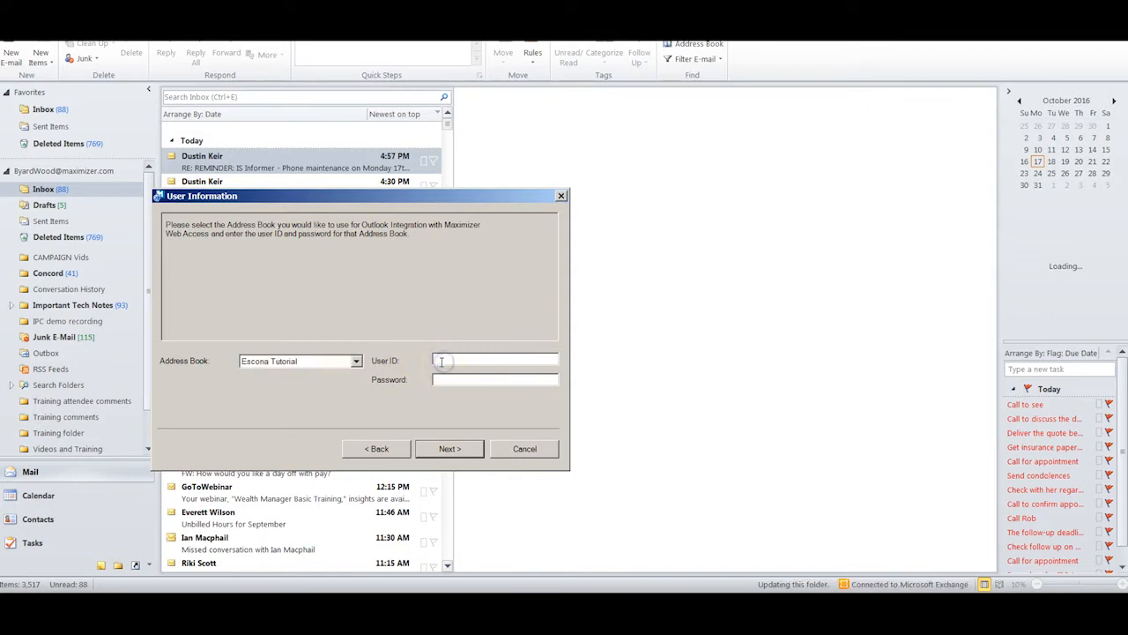
pyautogui.write('MASTER')
pyautogui.click(455, 382)
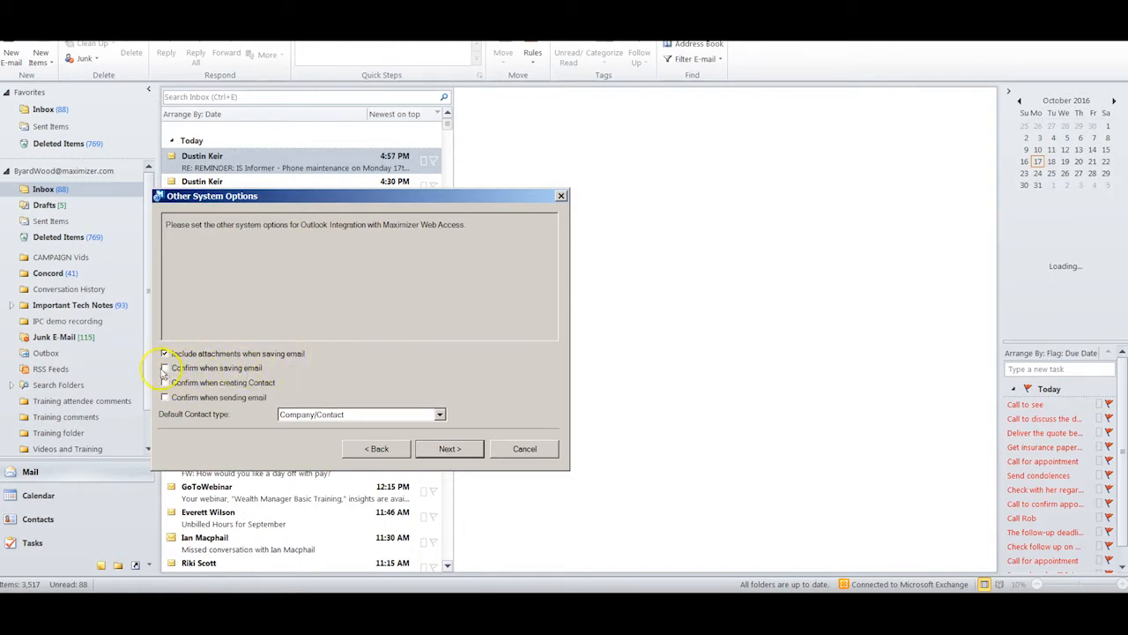
# Step: Enable confirmation when saving email, creating a contact and sending email, keeping Company/Contact as the default contact type
pyautogui.click(163, 368)
pyautogui.click(164, 383)
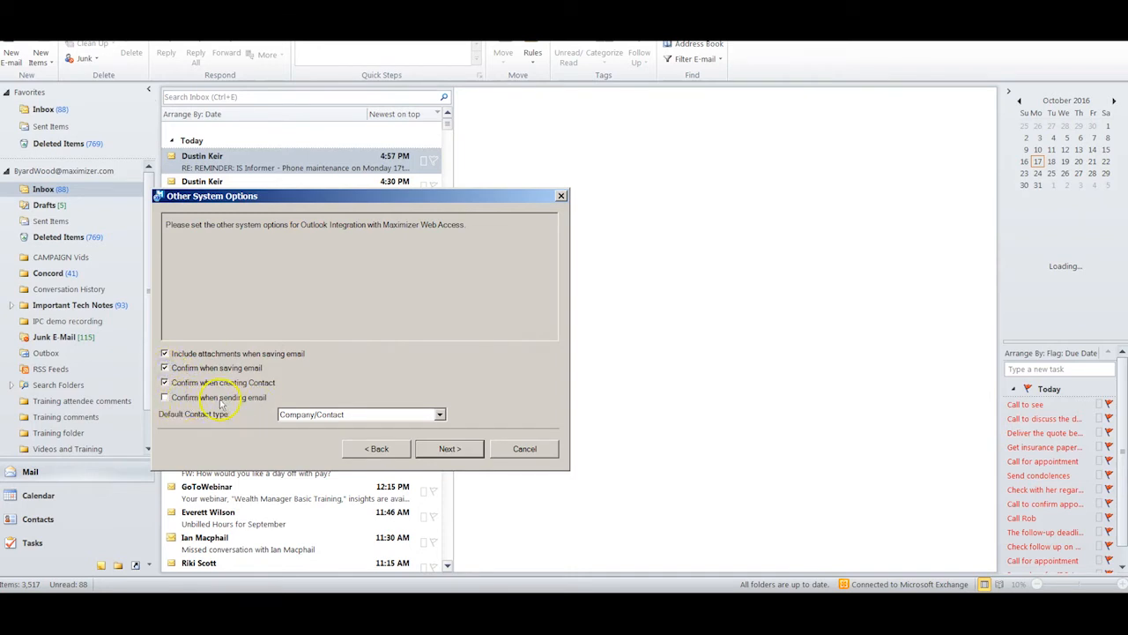
pyautogui.click(165, 397)
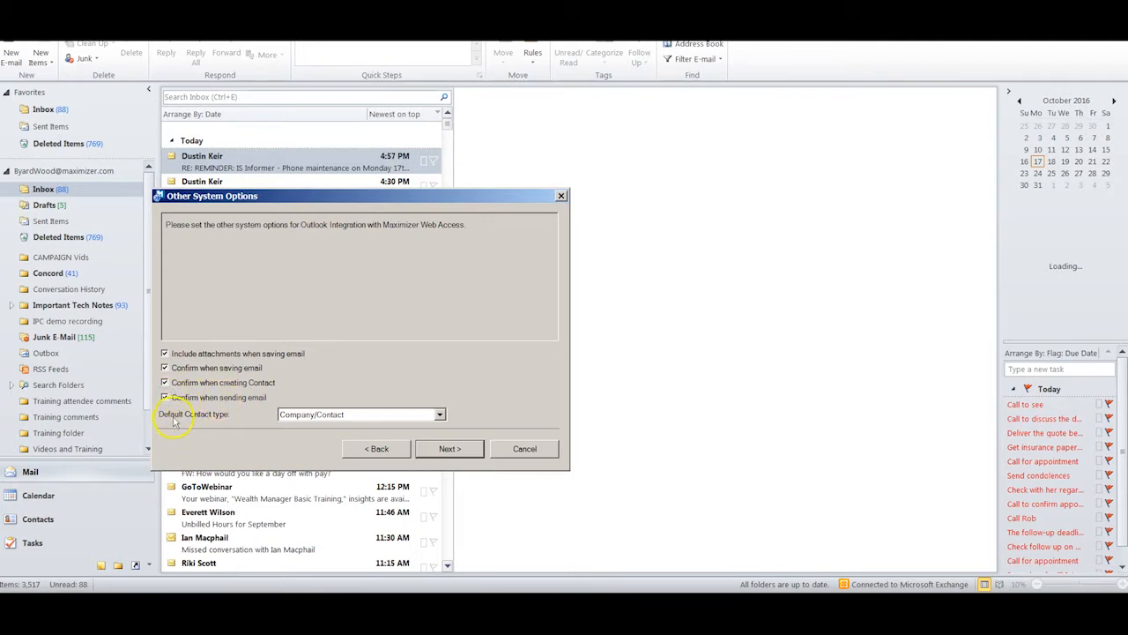
pyautogui.click(439, 414)
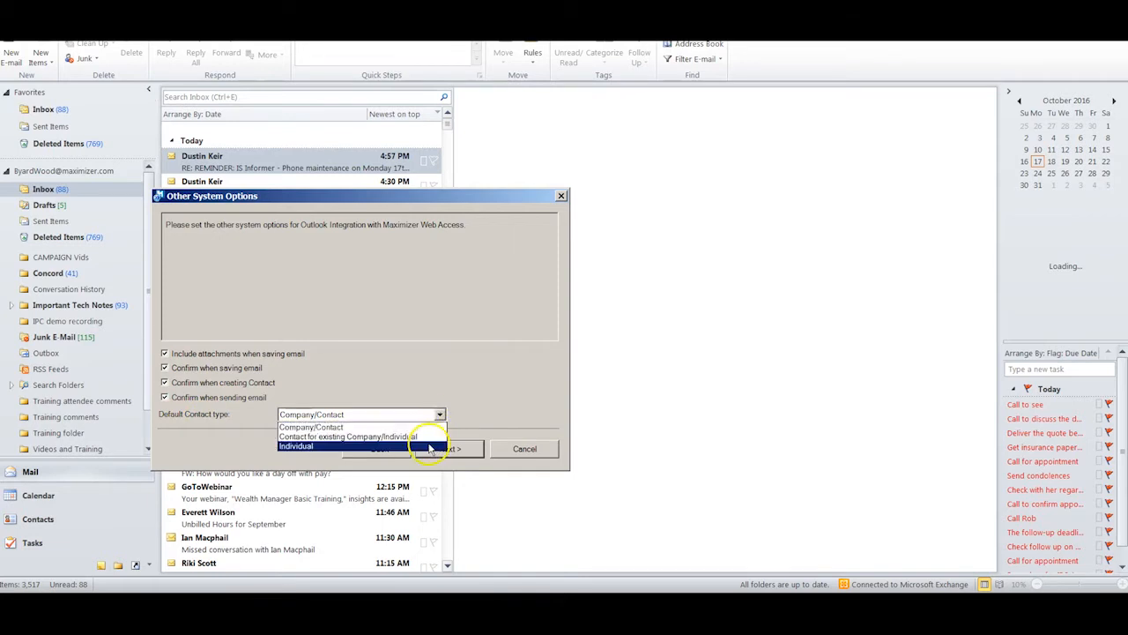
pyautogui.click(439, 416)
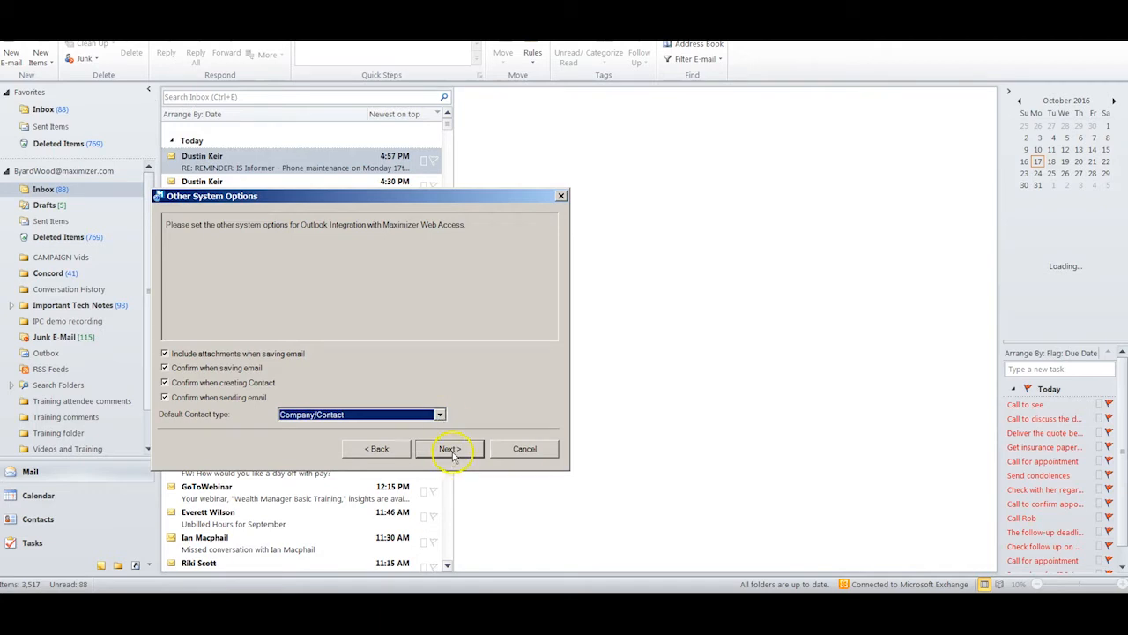
pyautogui.click(449, 449)
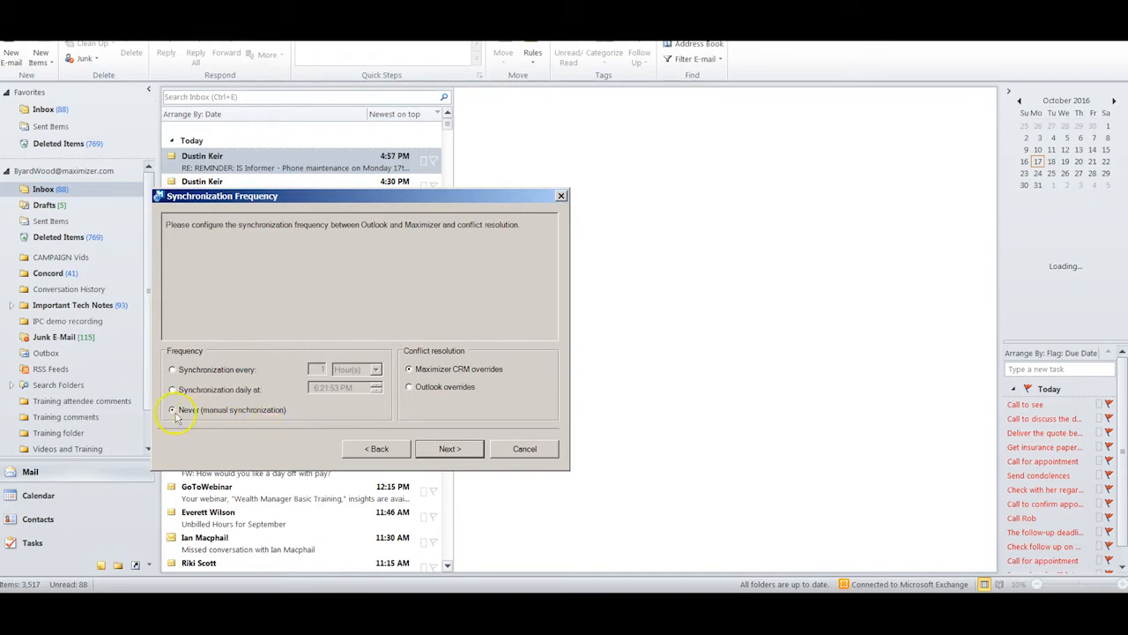
# Step: Keep the synchronization frequency at Never (manual synchronization) and enable appointment synchronization with private items included
pyautogui.click(263, 416)
pyautogui.click(448, 450)
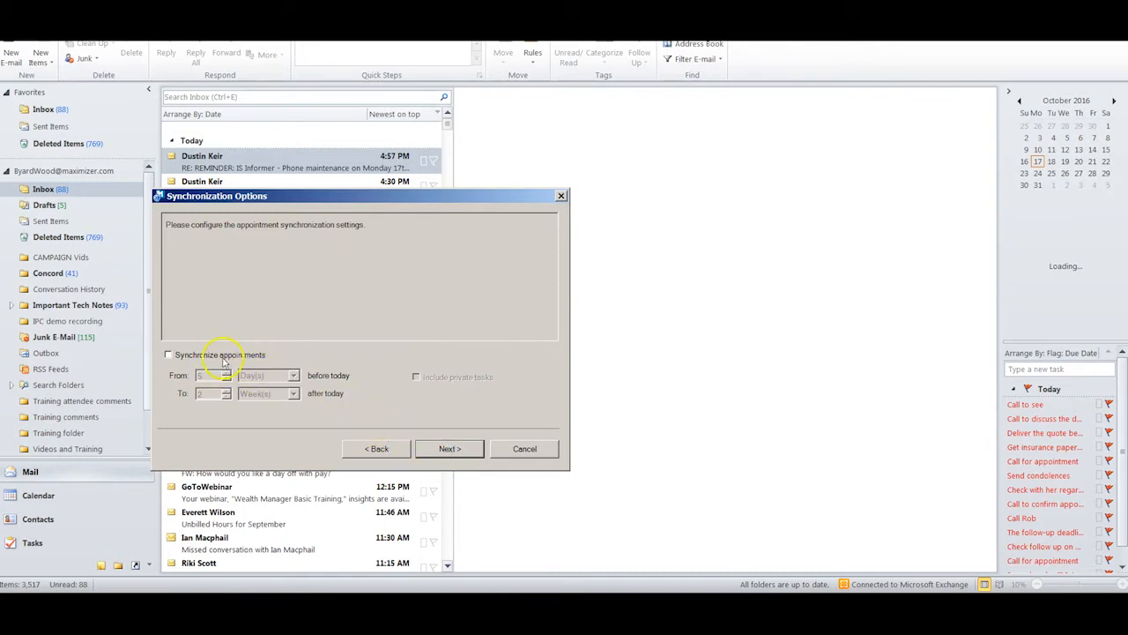
pyautogui.click(168, 356)
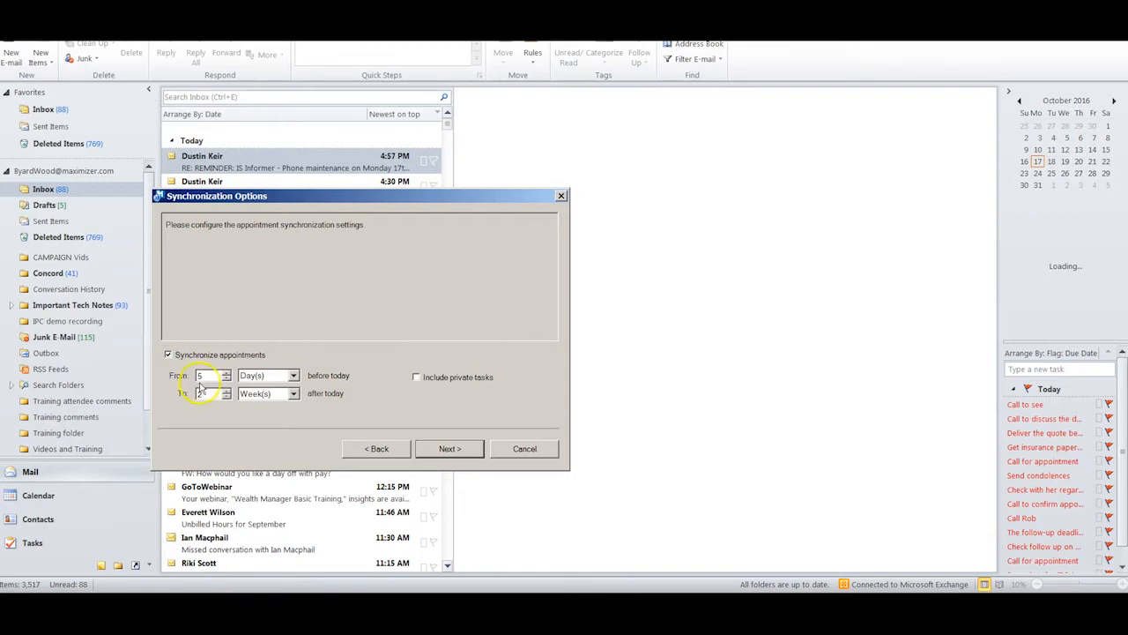
pyautogui.click(293, 376)
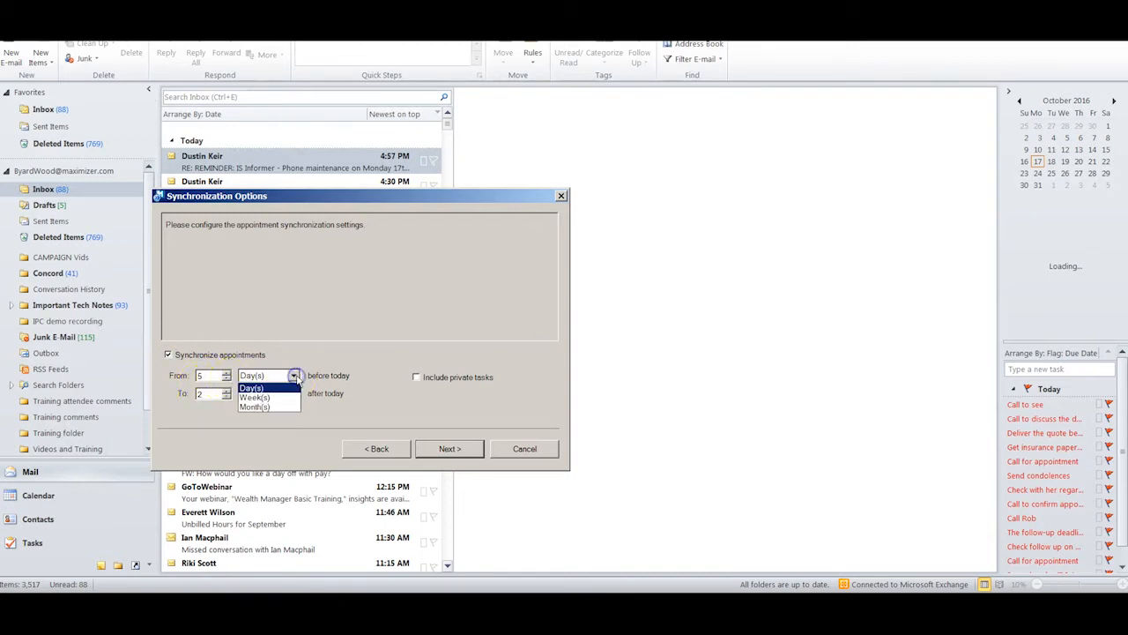
pyautogui.click(298, 377)
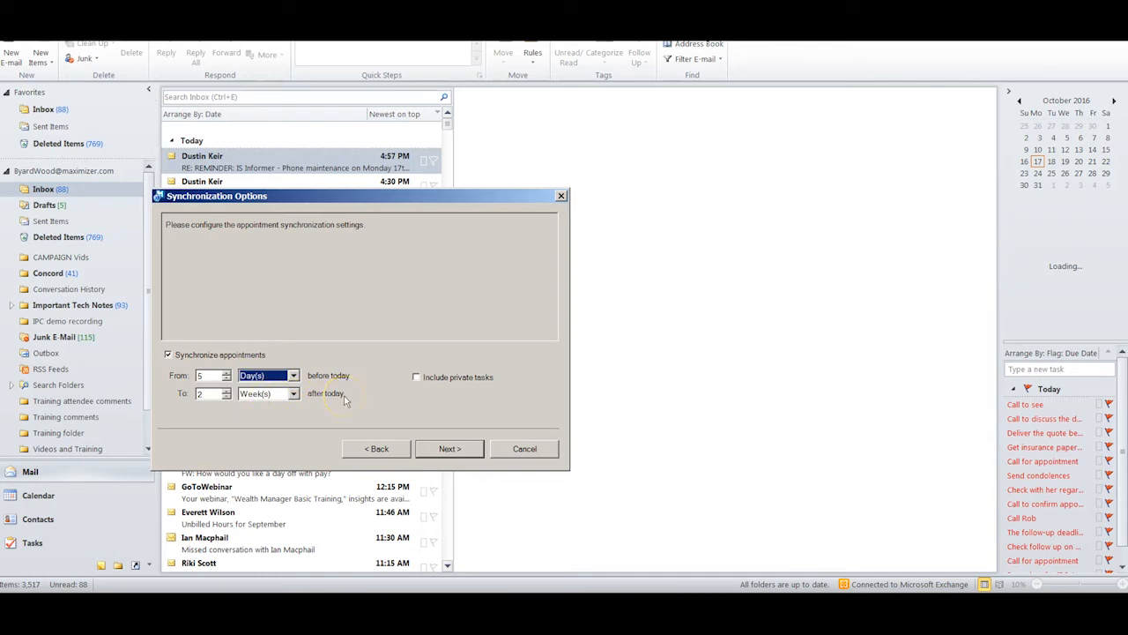
pyautogui.click(416, 377)
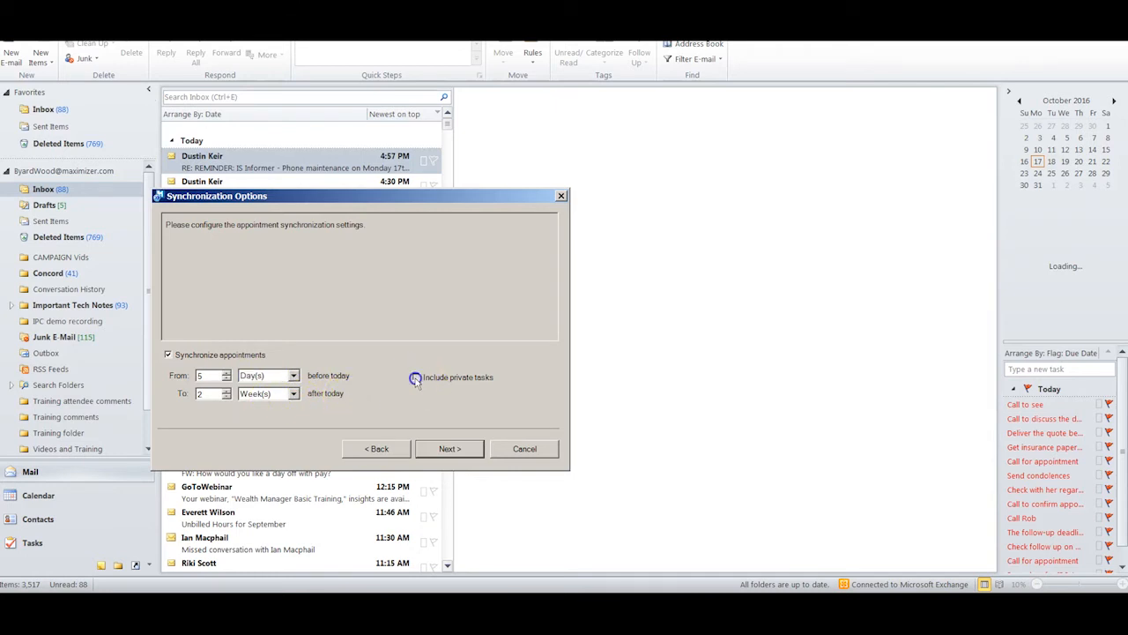
pyautogui.click(451, 449)
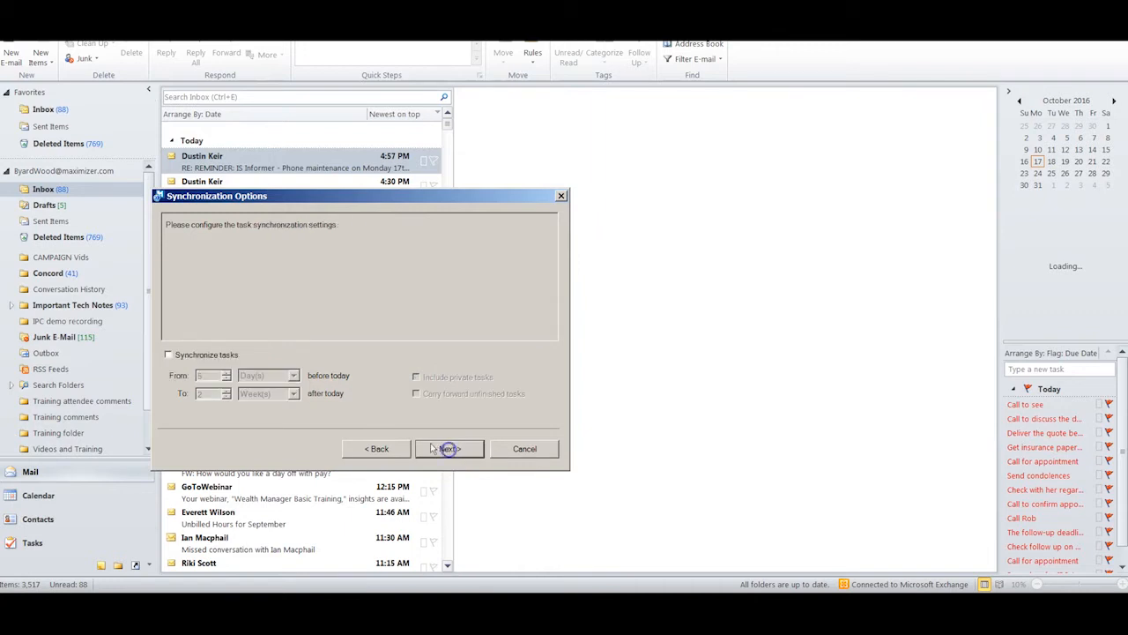
# Step: Enable task synchronization with private tasks and carried-forward unfinished tasks, and finish the wizard without synchronizing Address Book entries
pyautogui.click(168, 355)
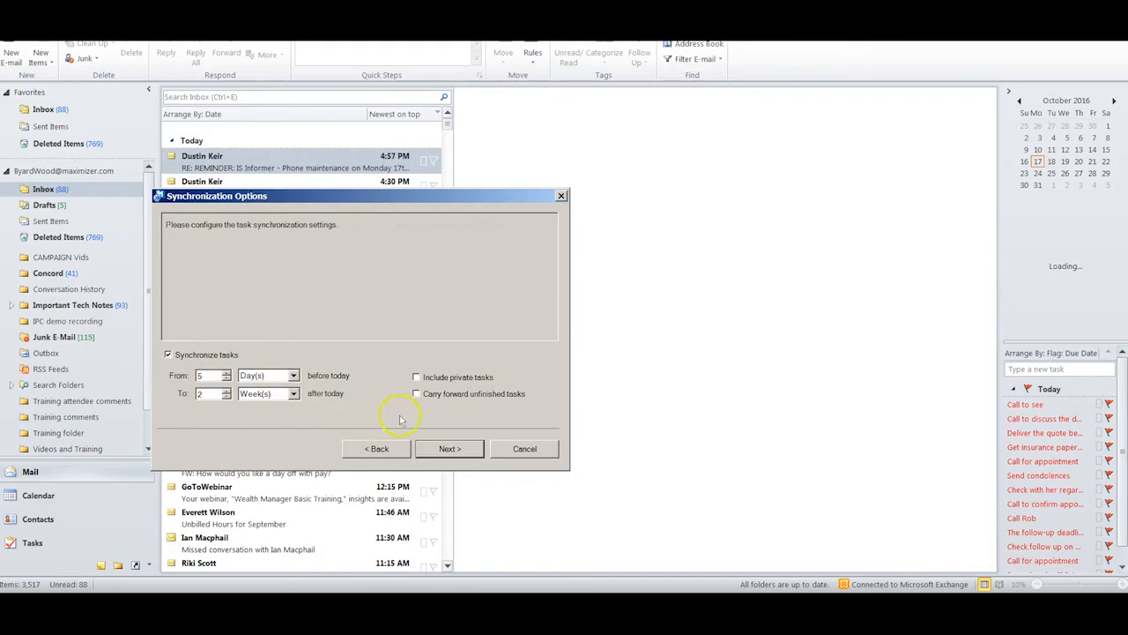
pyautogui.click(416, 377)
pyautogui.click(416, 394)
pyautogui.click(445, 449)
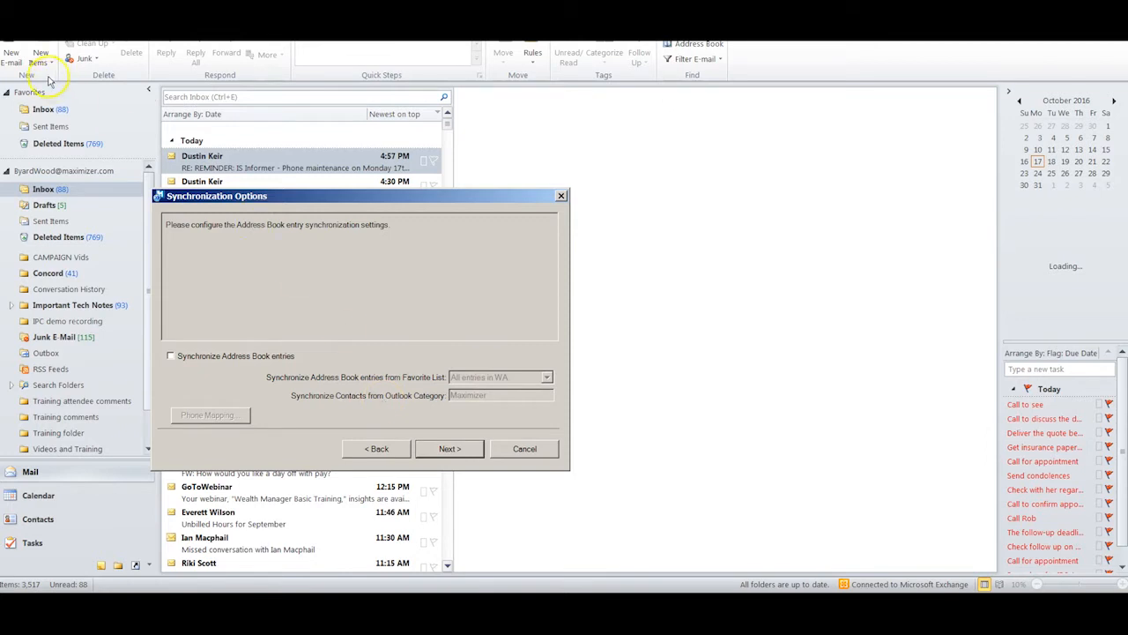
pyautogui.click(447, 449)
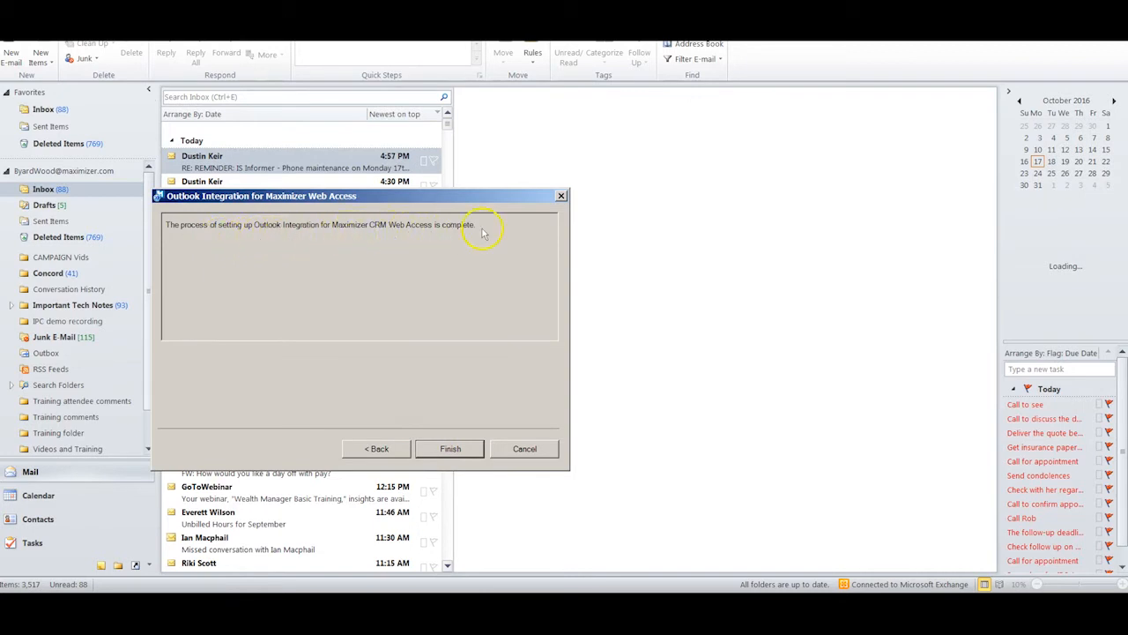
pyautogui.click(451, 449)
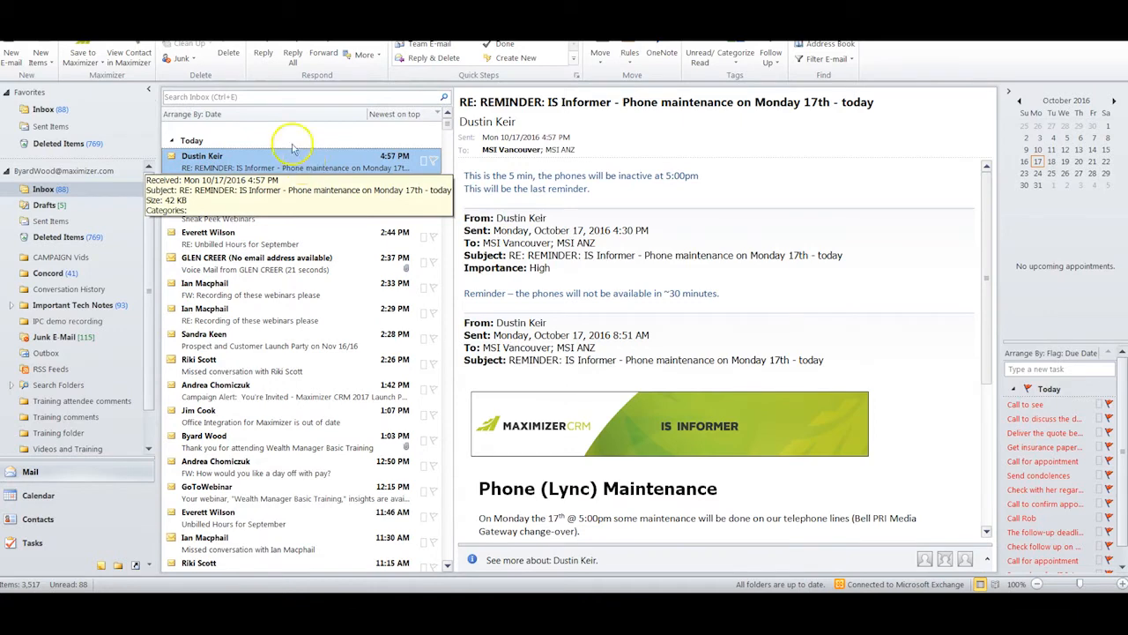
# Step: Open the Maximizer integration preferences in an enlarged Outlook window and review the synchronization options
pyautogui.click(267, 14)
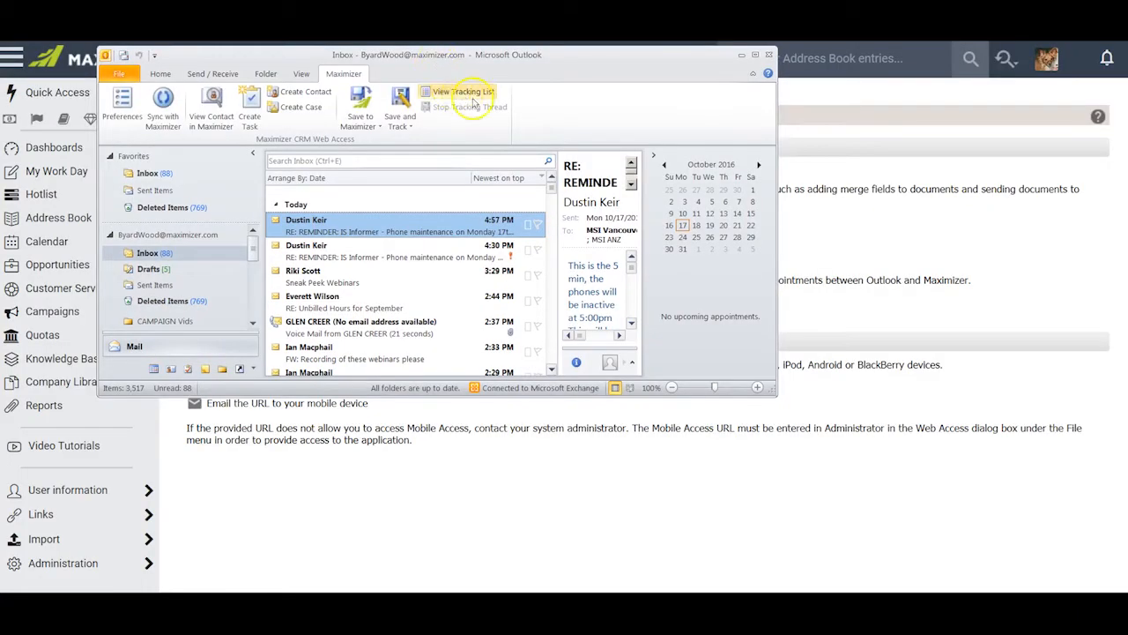
pyautogui.moveTo(775, 395); pyautogui.dragTo(879, 497)
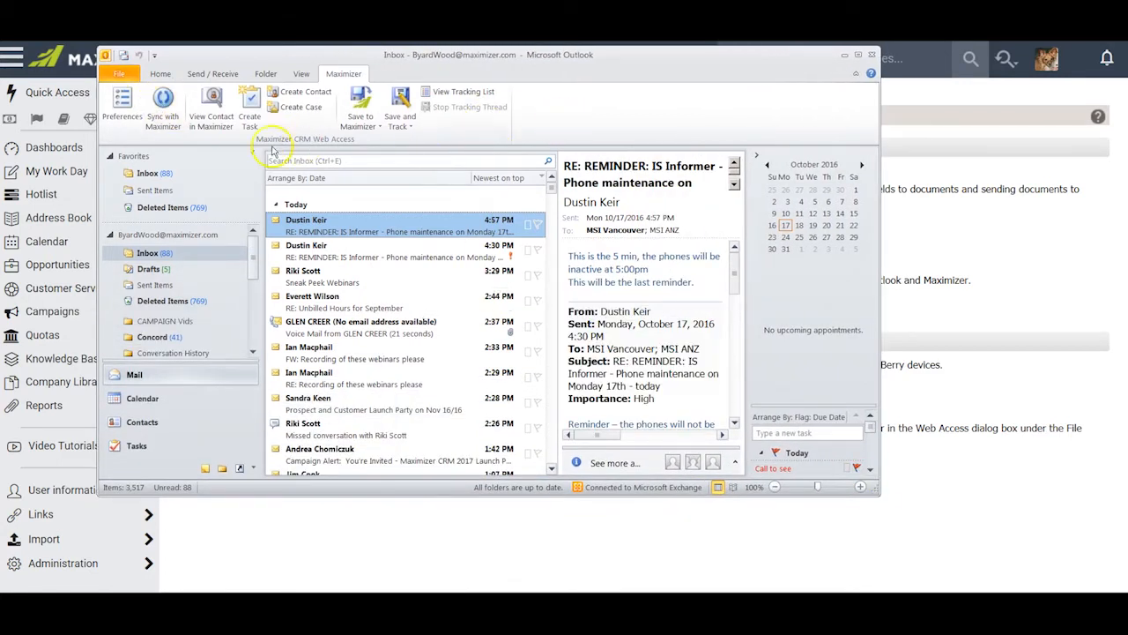
pyautogui.click(123, 100)
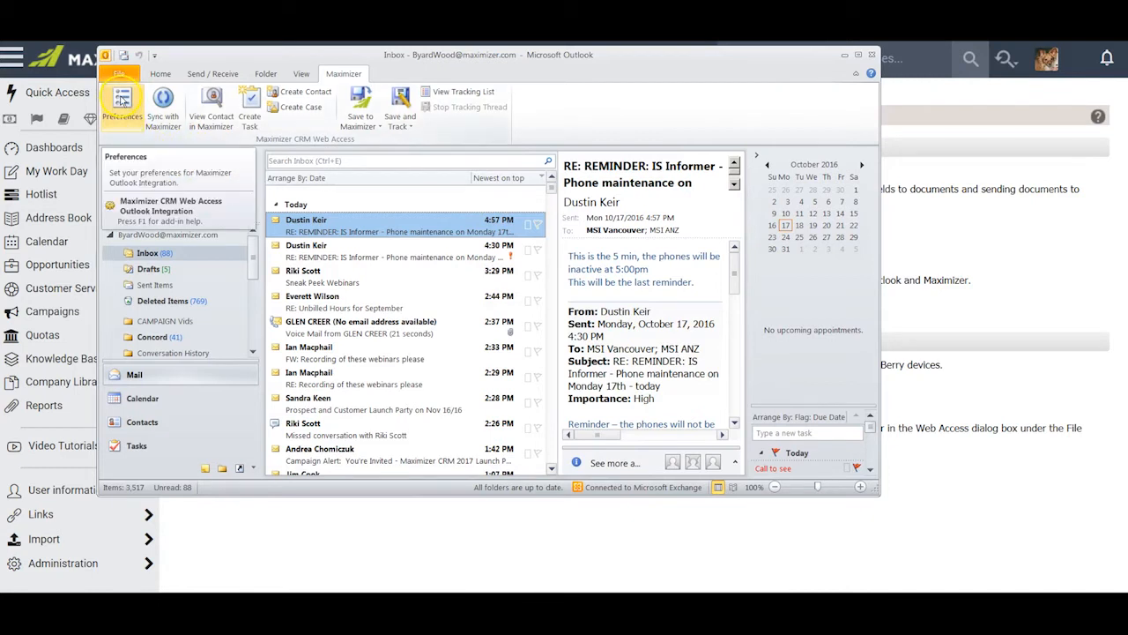
pyautogui.click(168, 170)
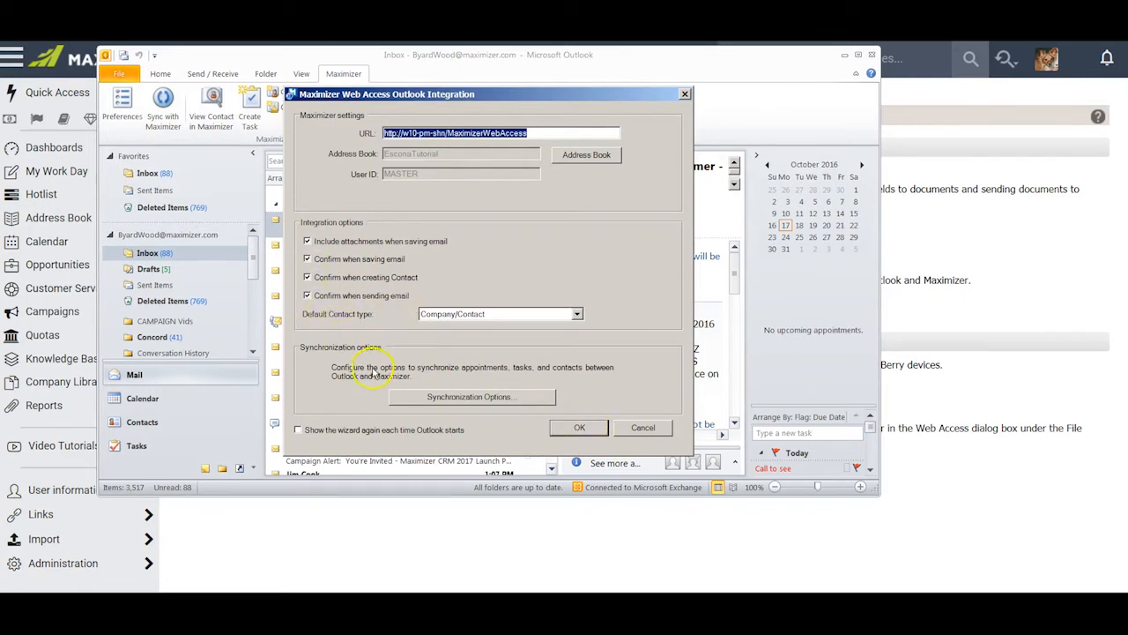
pyautogui.click(460, 398)
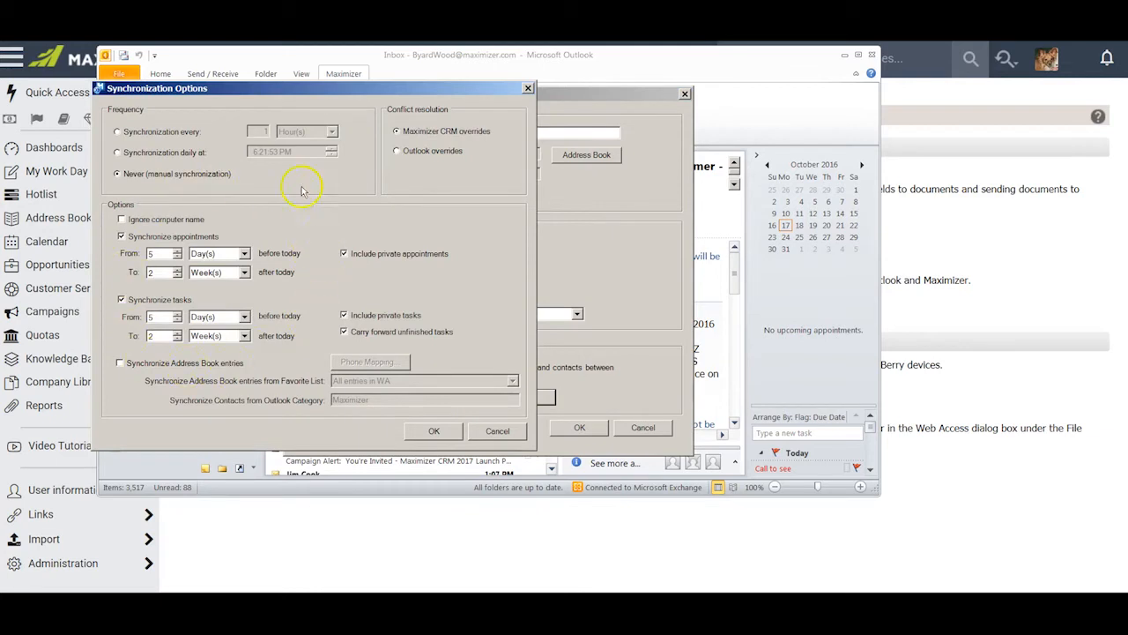
# Step: Close the synchronization options and integration preferences without changes and synchronize Outlook with Maximizer
pyautogui.click(498, 431)
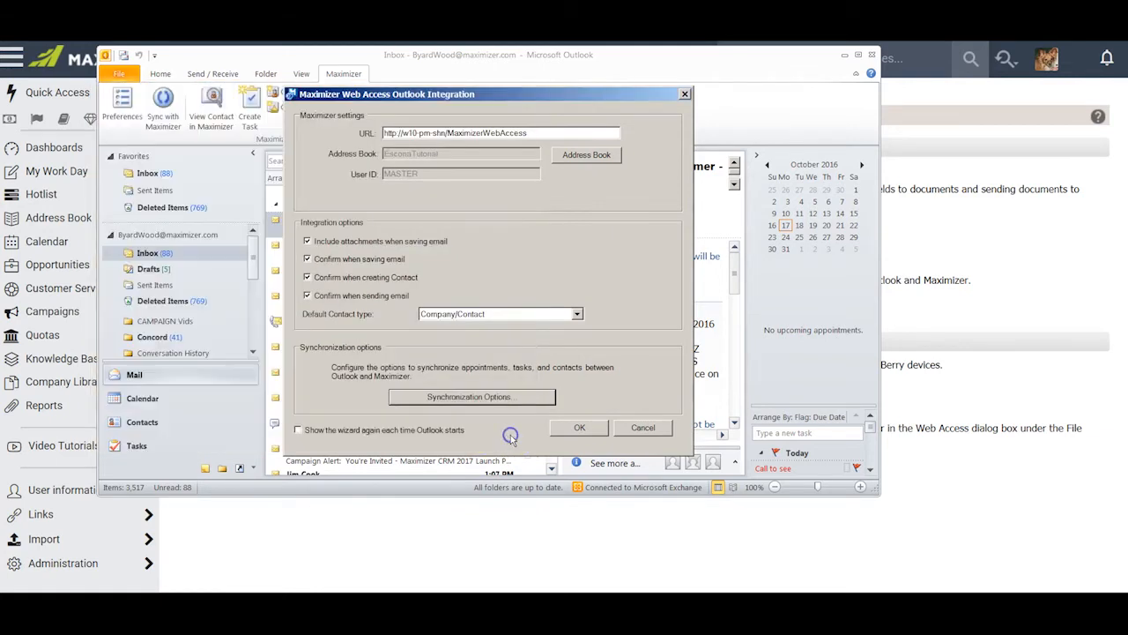
pyautogui.click(643, 430)
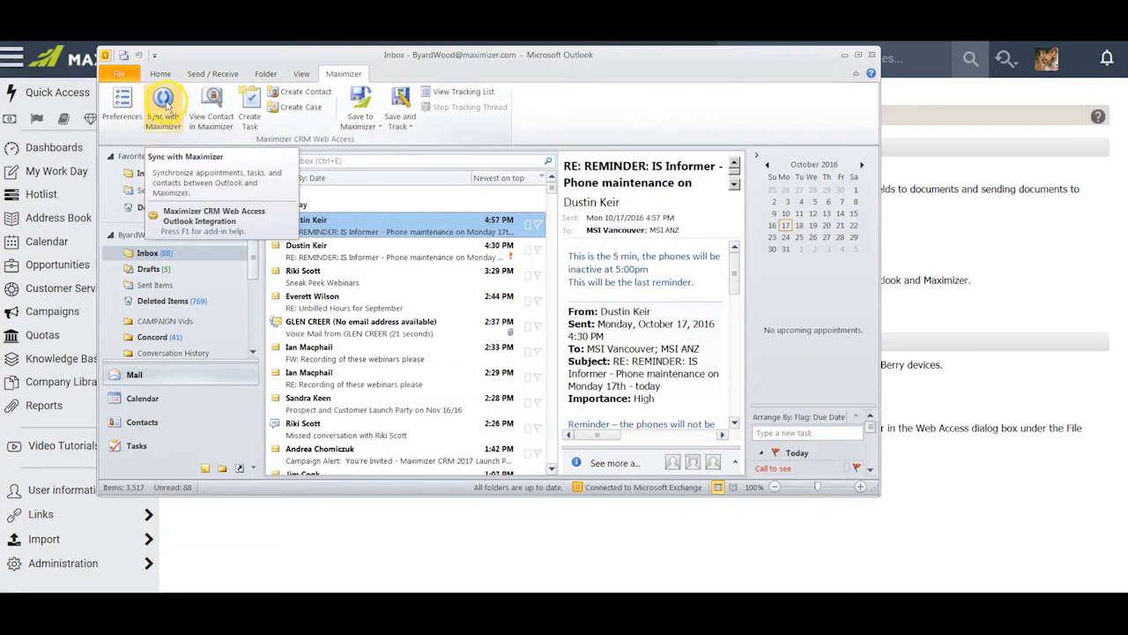
pyautogui.click(166, 107)
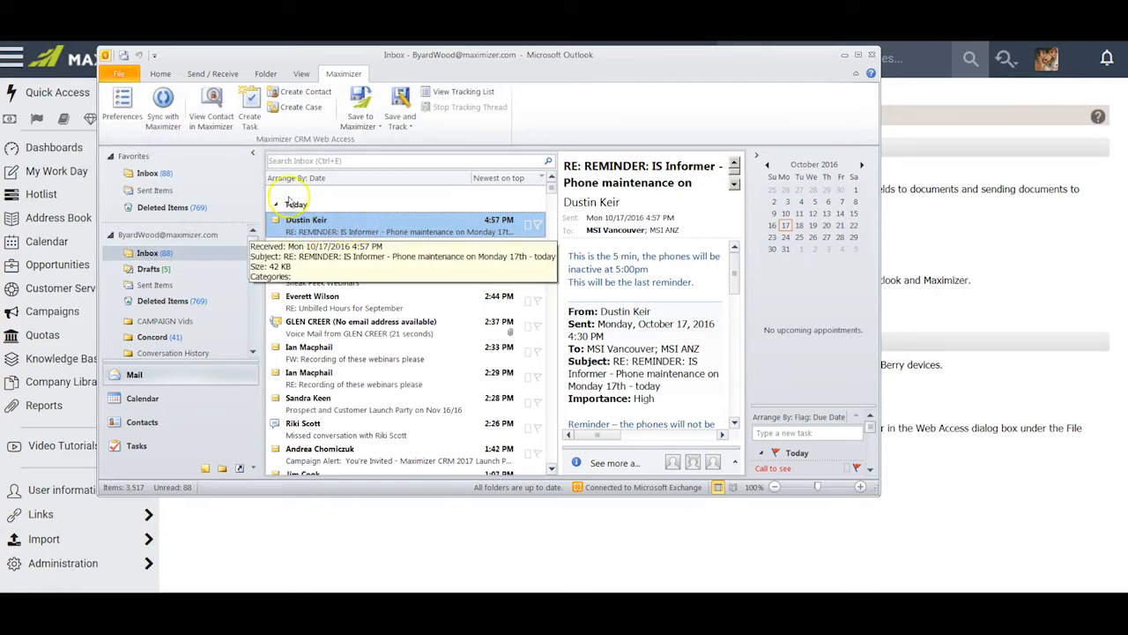
# Step: Try to view the selected email's sender as a contact in Maximizer
pyautogui.click(213, 99)
pyautogui.moveTo(610, 239); pyautogui.dragTo(512, 186)
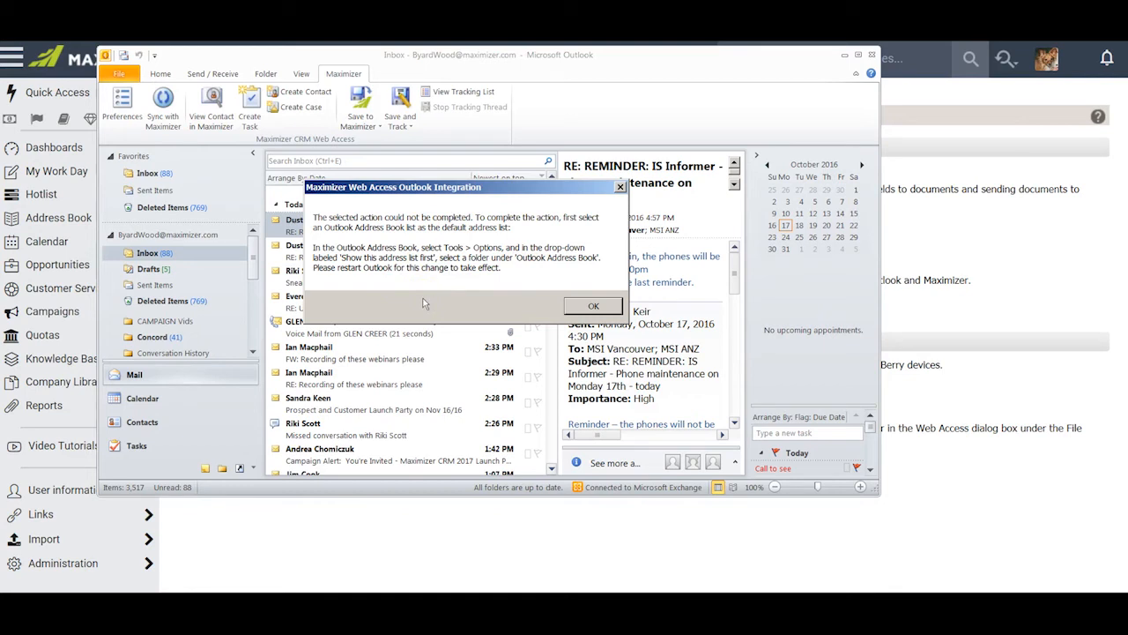
pyautogui.click(596, 306)
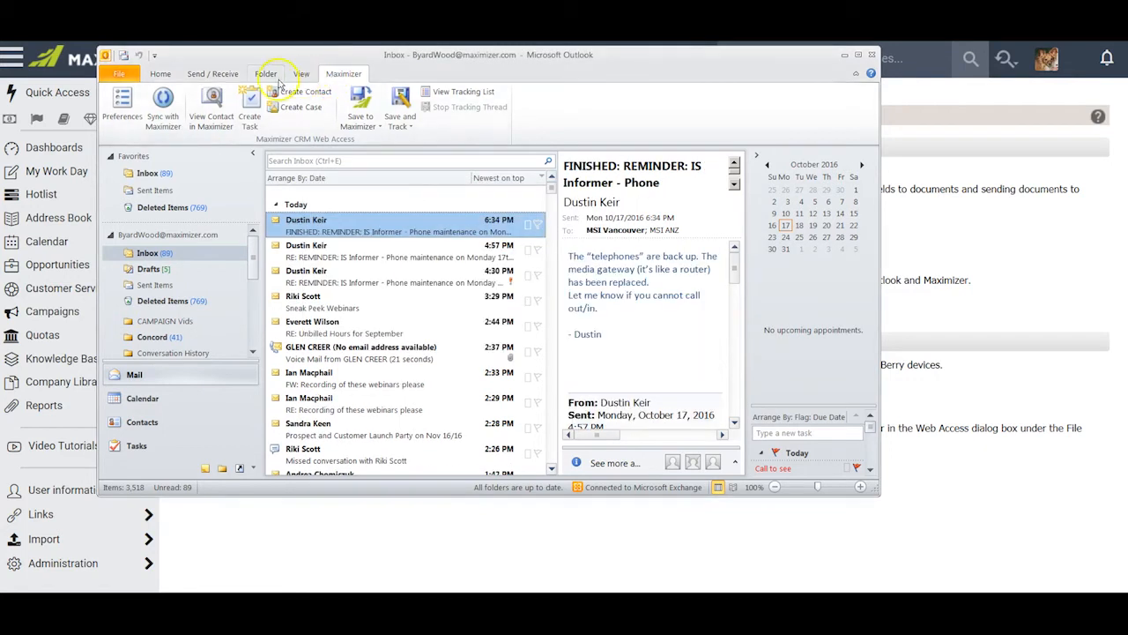
# Step: Set Contacts under Outlook Address Book as the address list shown first, and restart Outlook
pyautogui.click(158, 77)
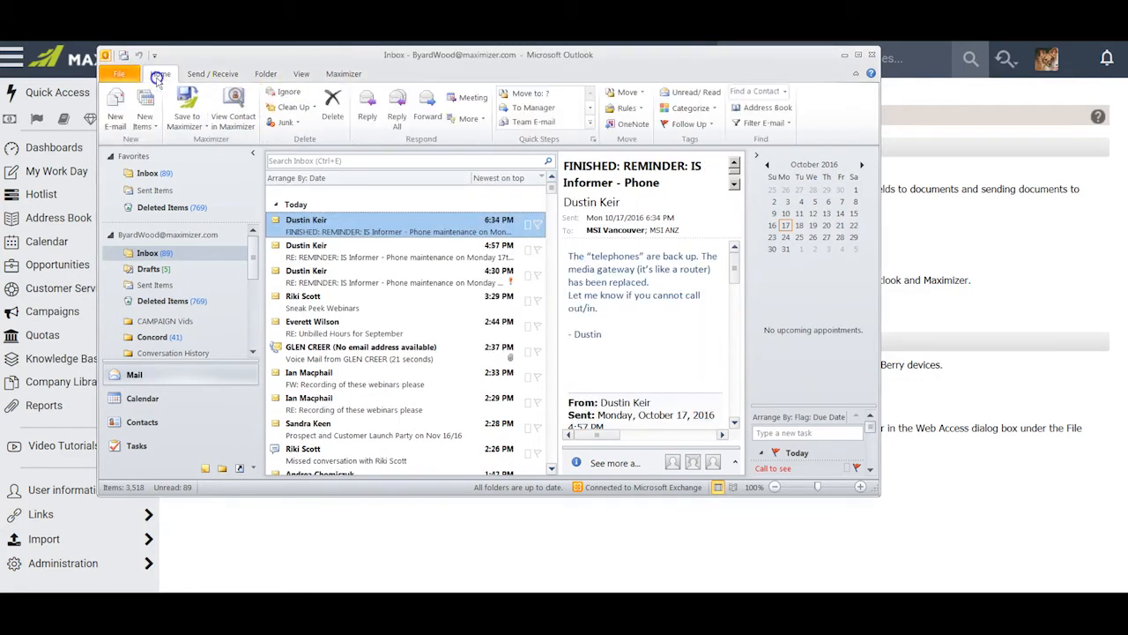
pyautogui.click(772, 110)
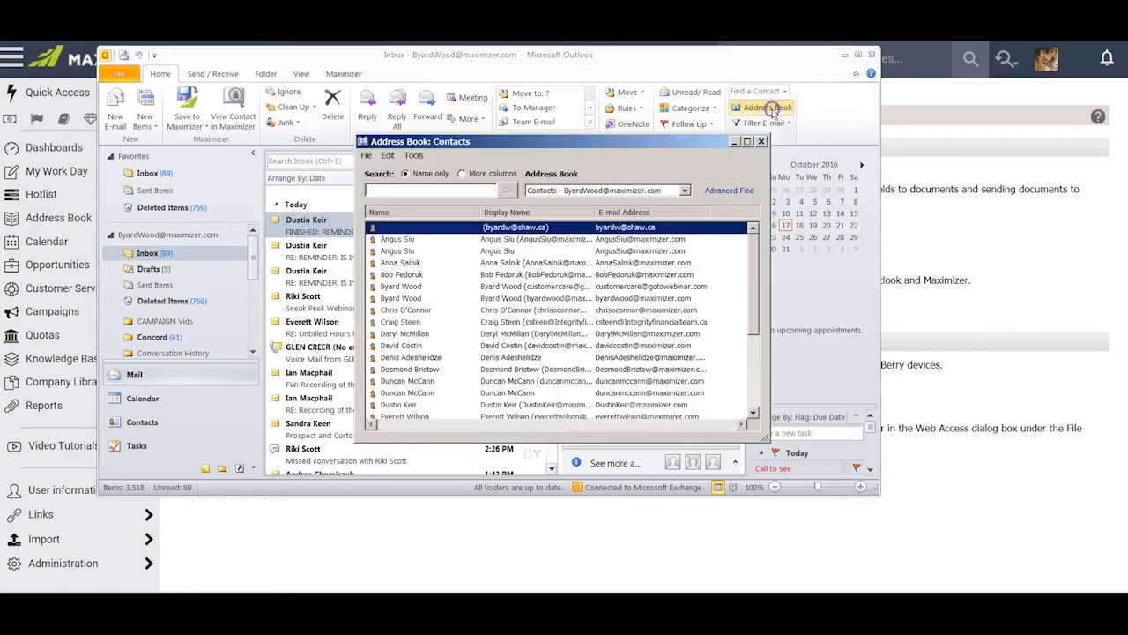
pyautogui.click(414, 155)
pyautogui.click(424, 184)
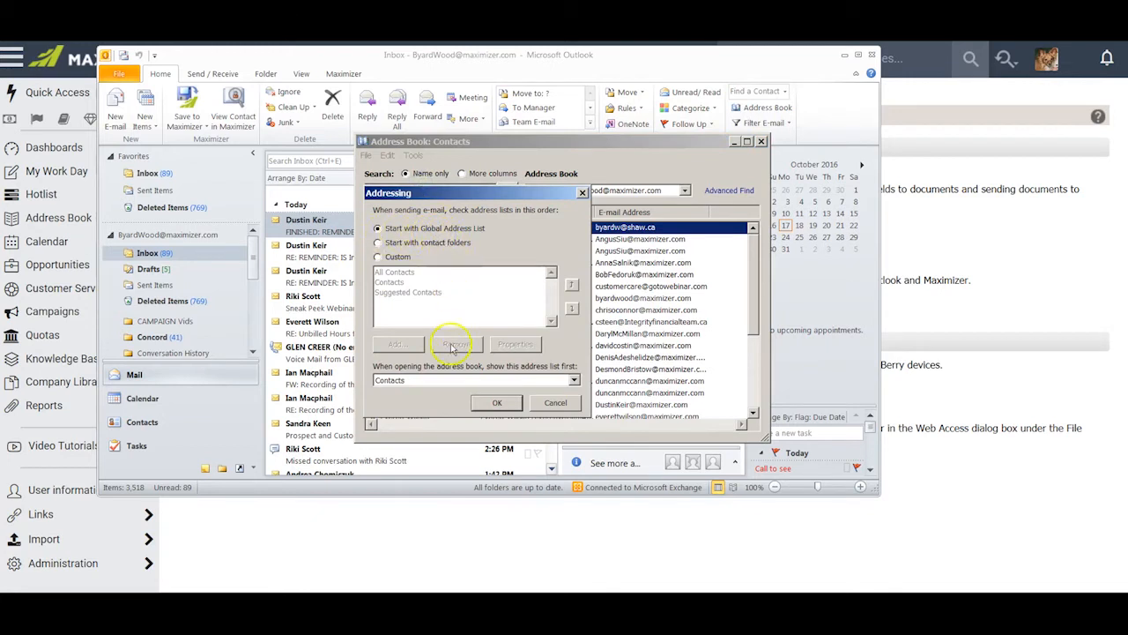
pyautogui.click(572, 379)
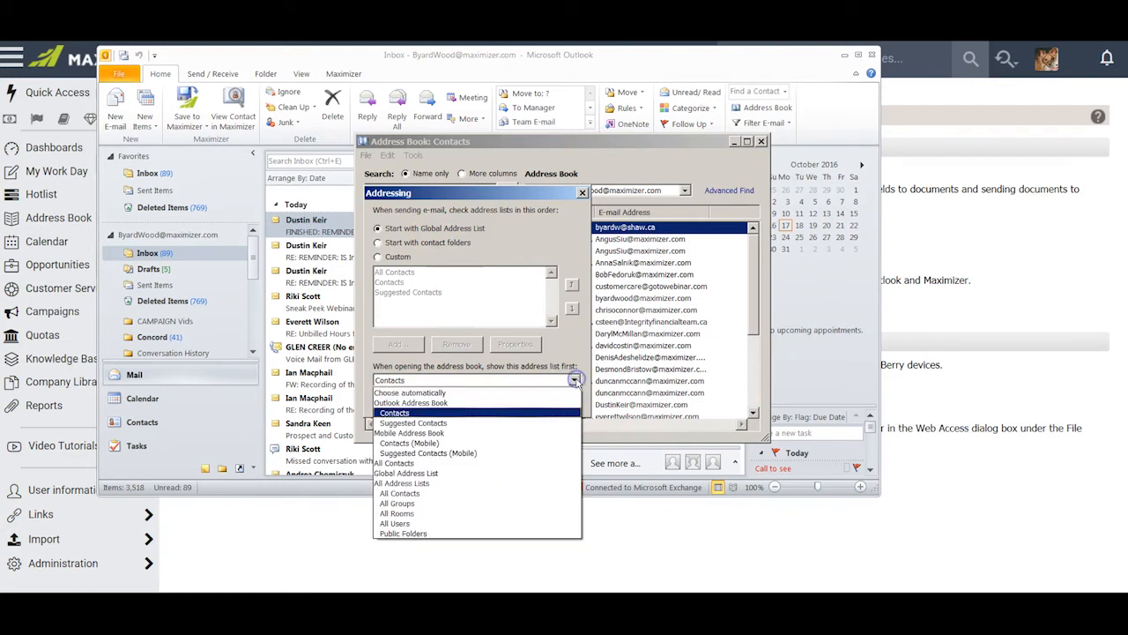
pyautogui.click(430, 412)
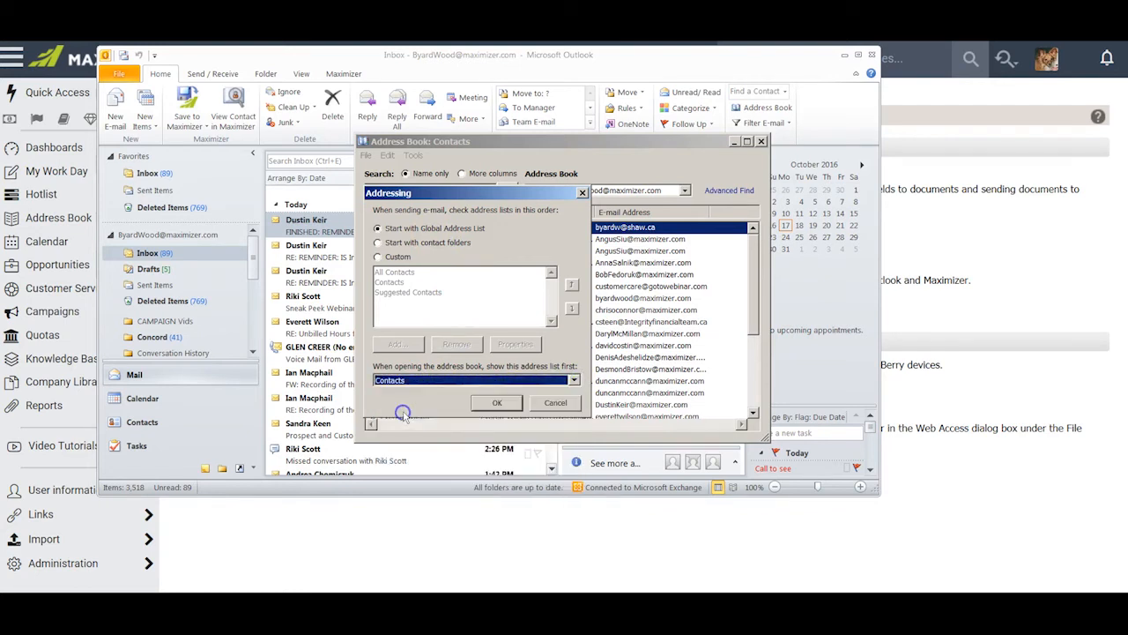
pyautogui.click(497, 402)
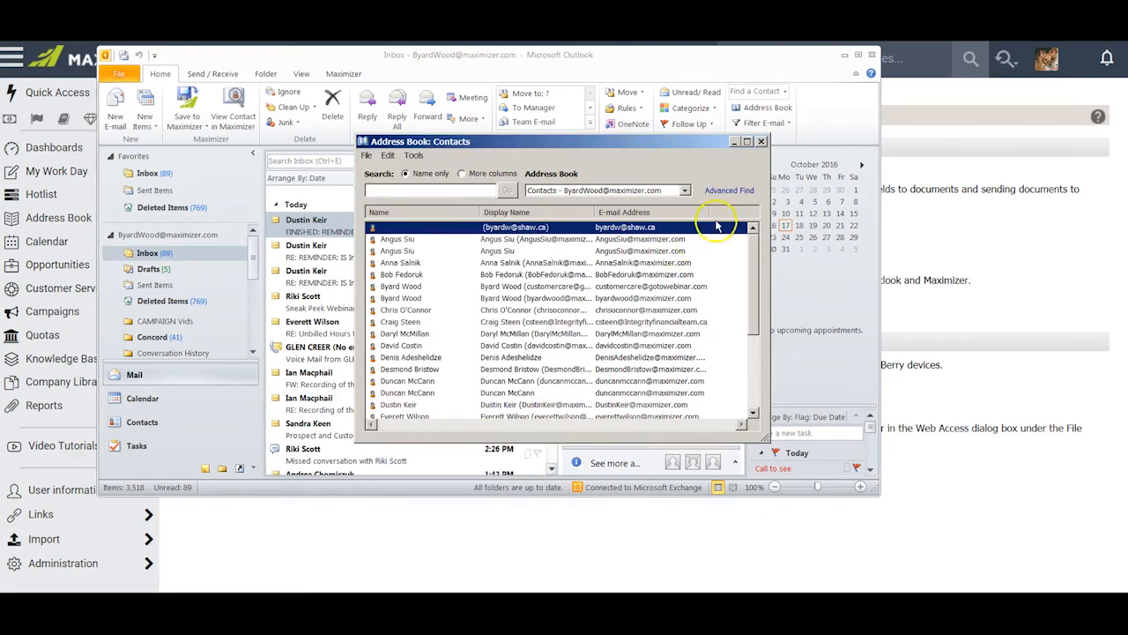
pyautogui.click(760, 144)
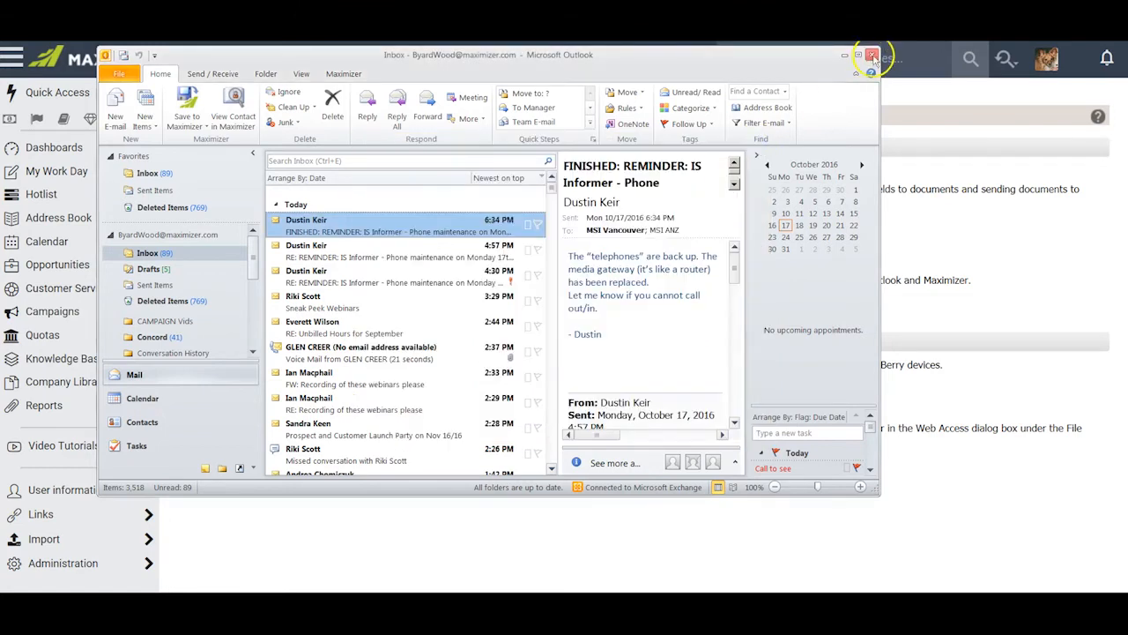
pyautogui.click(871, 55)
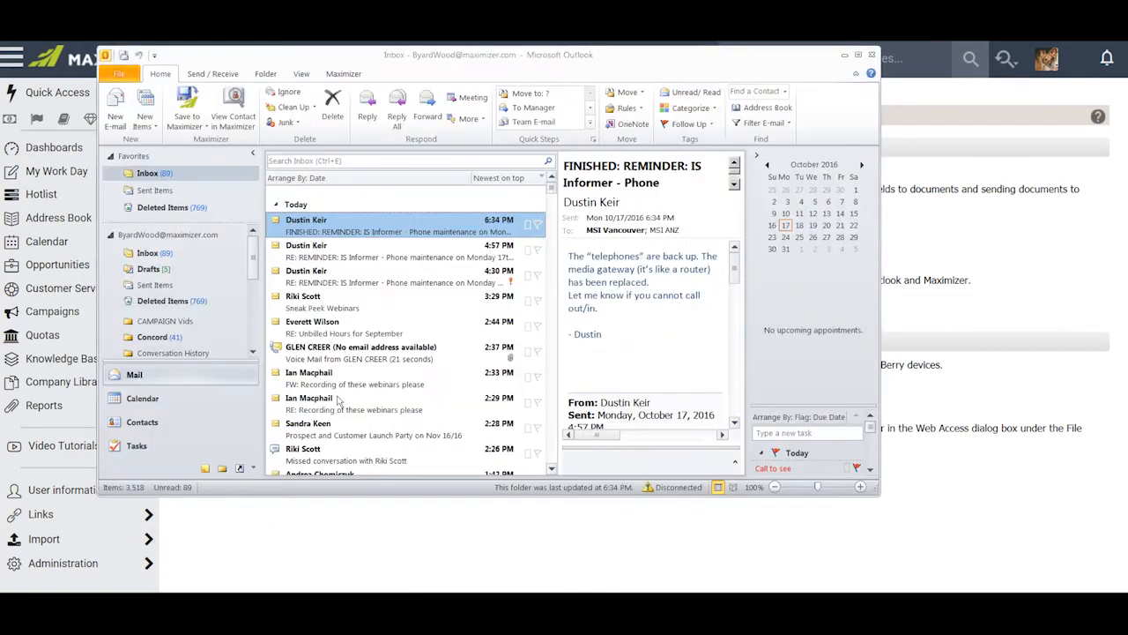
# Step: Look up the sender of the newest inbox email in Maximizer and dismiss the message
pyautogui.click(346, 74)
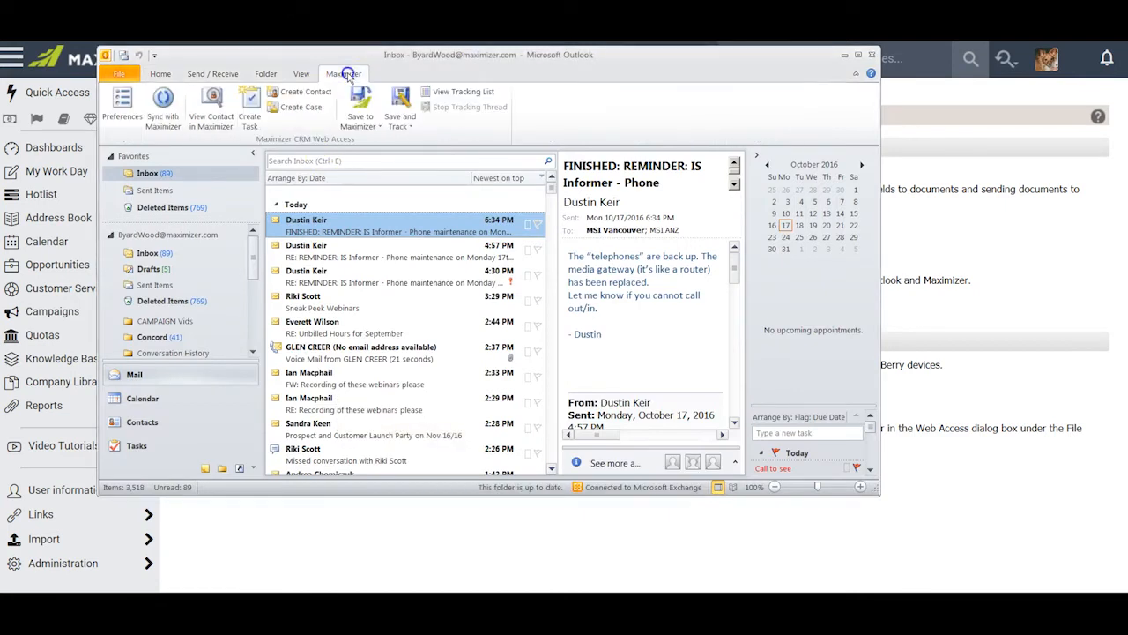
pyautogui.click(212, 104)
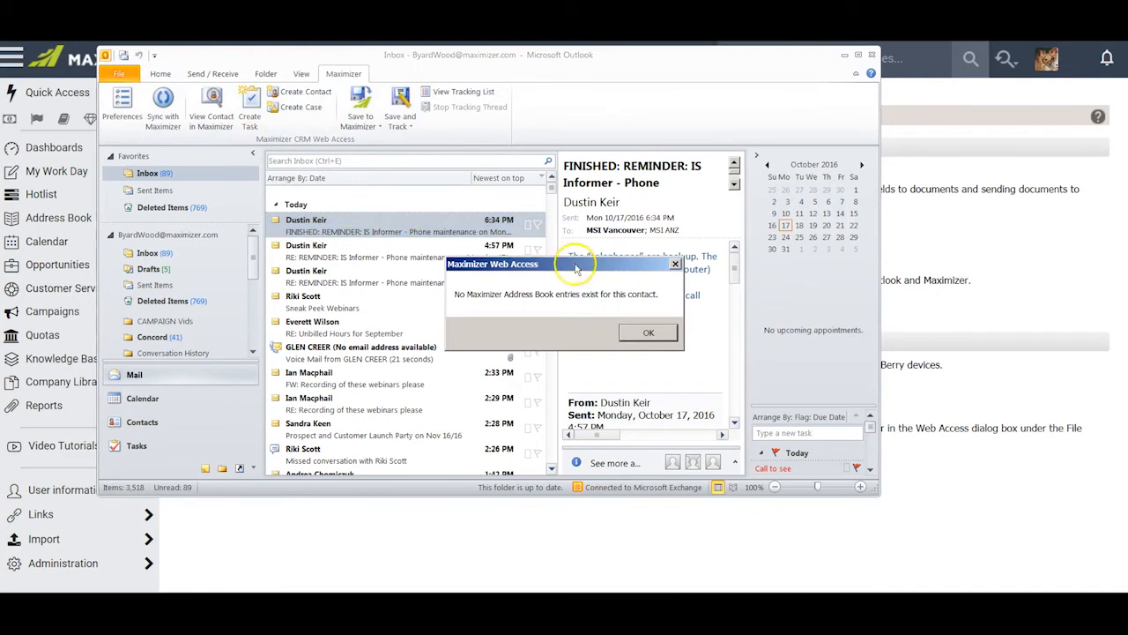
pyautogui.moveTo(574, 263); pyautogui.dragTo(553, 261)
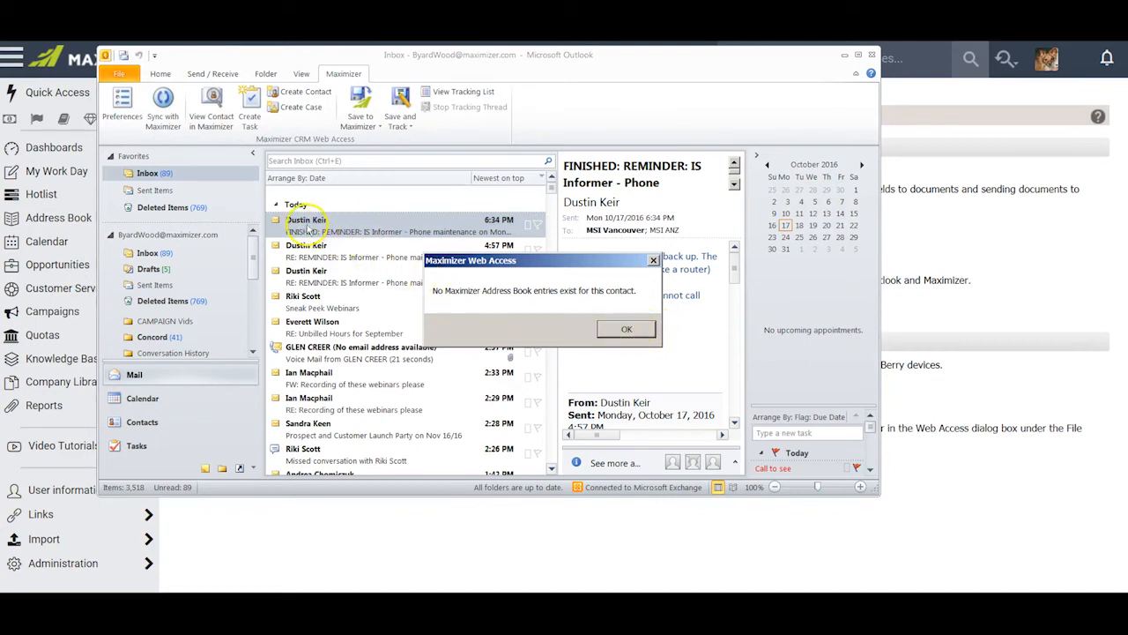
pyautogui.click(626, 330)
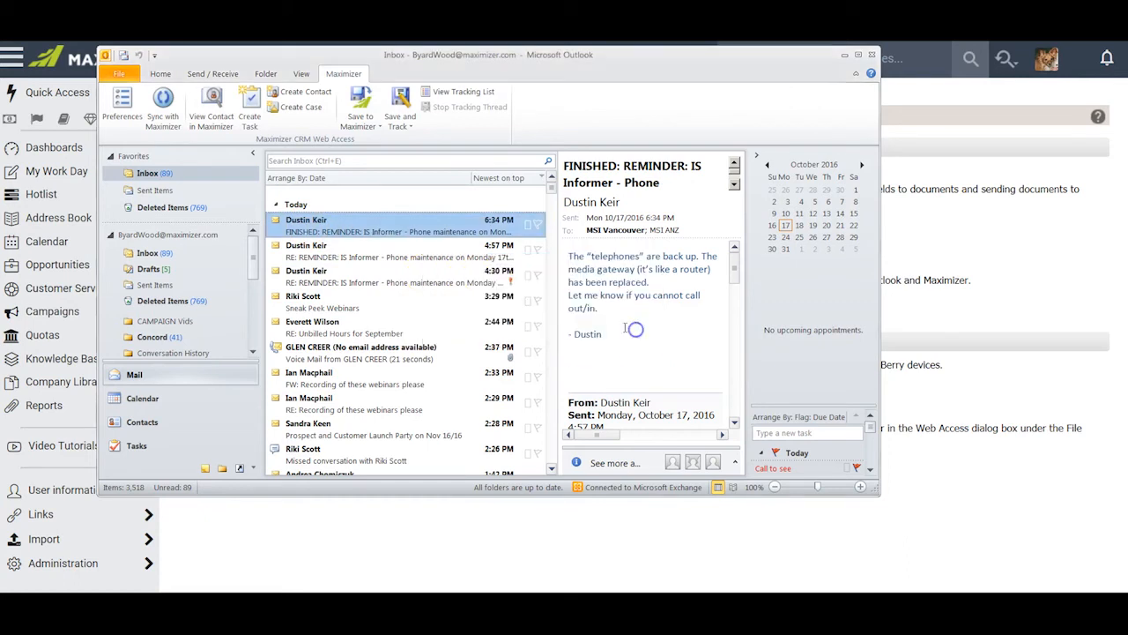
# Step: Create a Maximizer contact from the selected email's sender, saved as an Individual
pyautogui.click(296, 93)
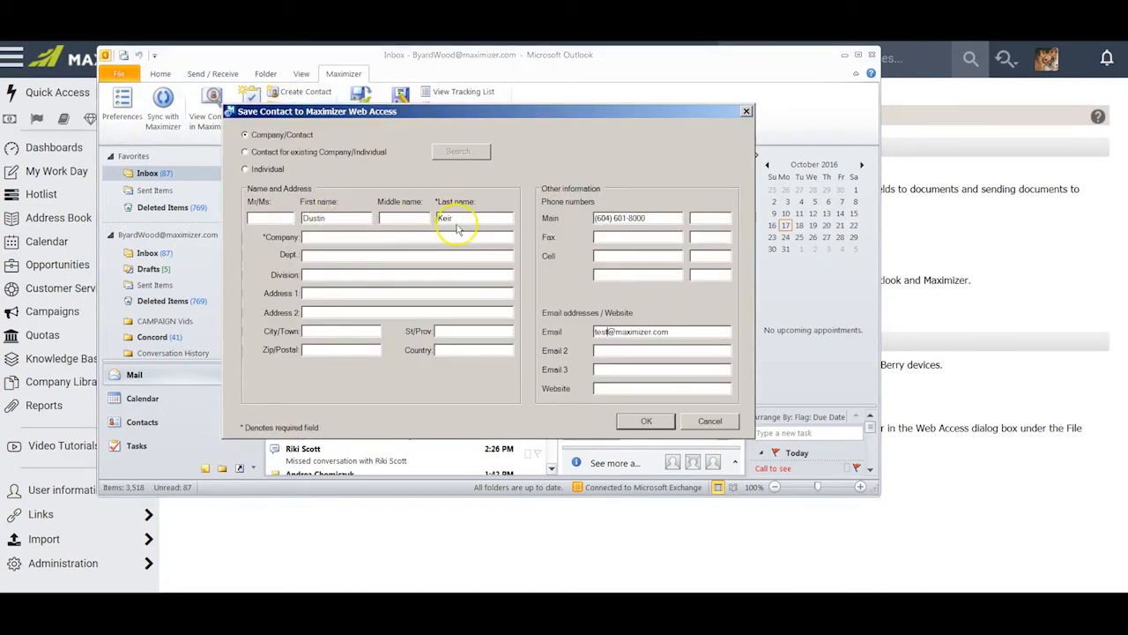
pyautogui.click(246, 170)
pyautogui.click(646, 421)
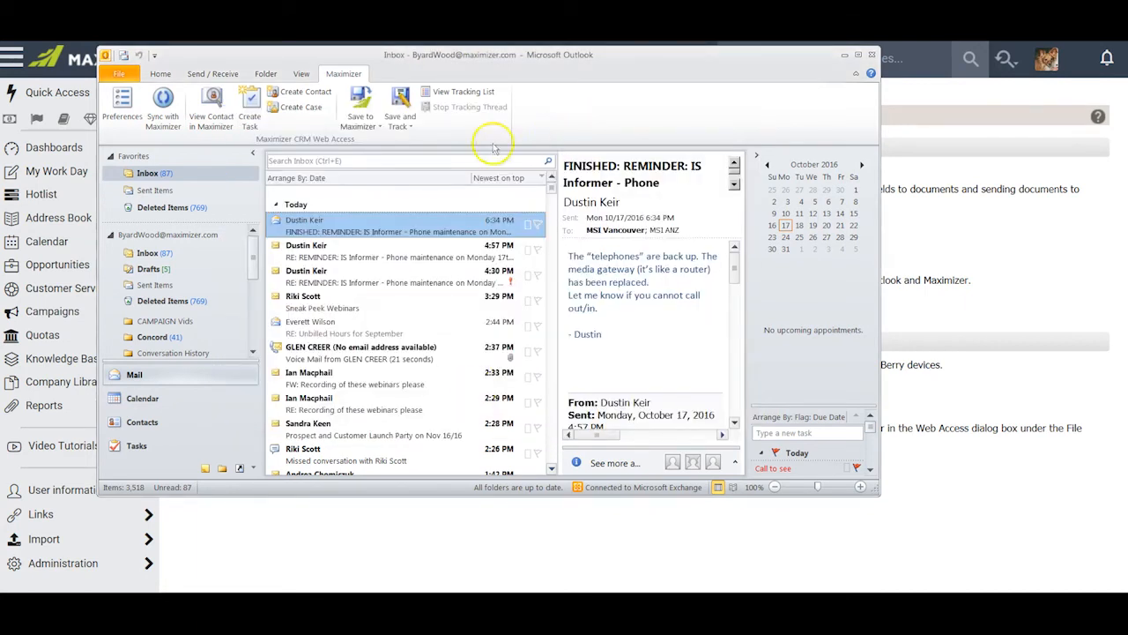
# Step: Review the options for saving an email to a Maximizer Address Book entry, opportunity or case
pyautogui.click(380, 126)
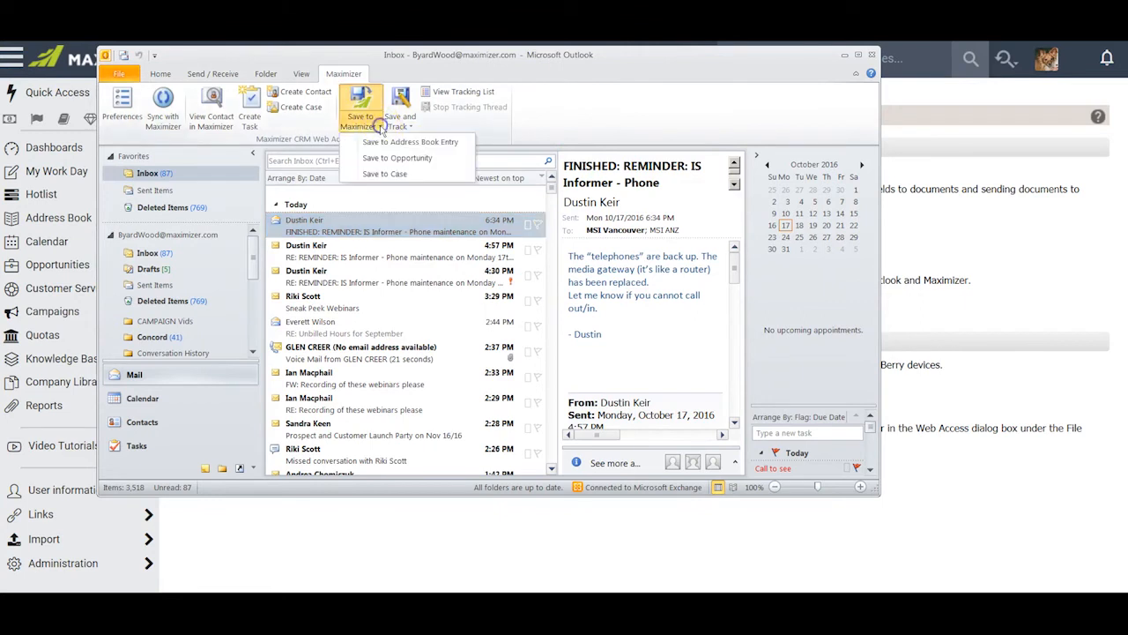
pyautogui.click(446, 145)
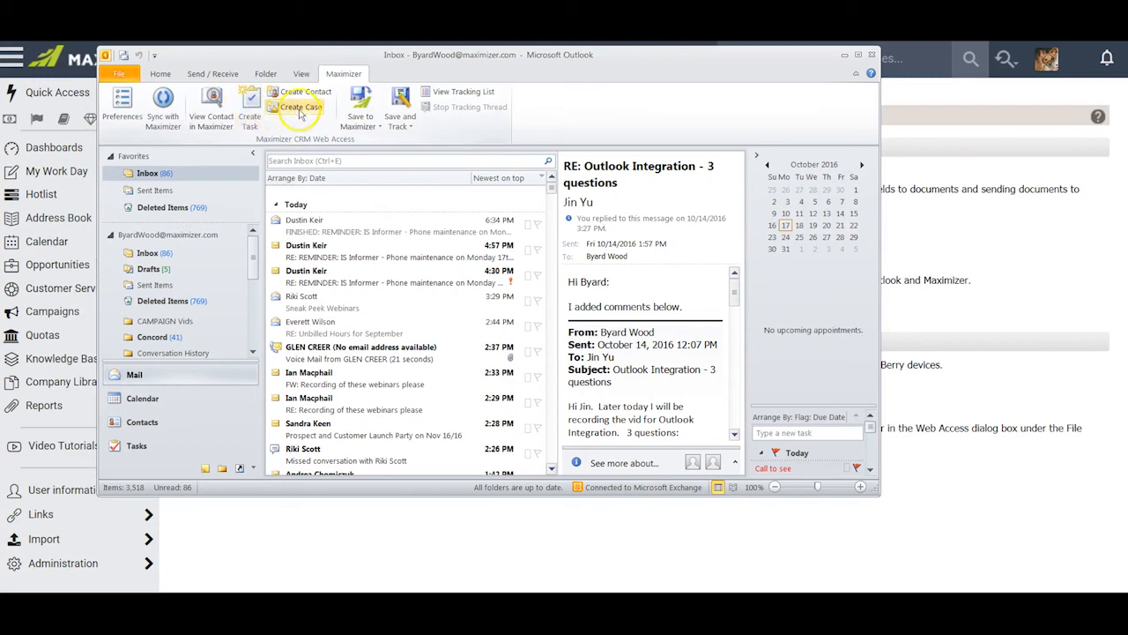
pyautogui.click(380, 126)
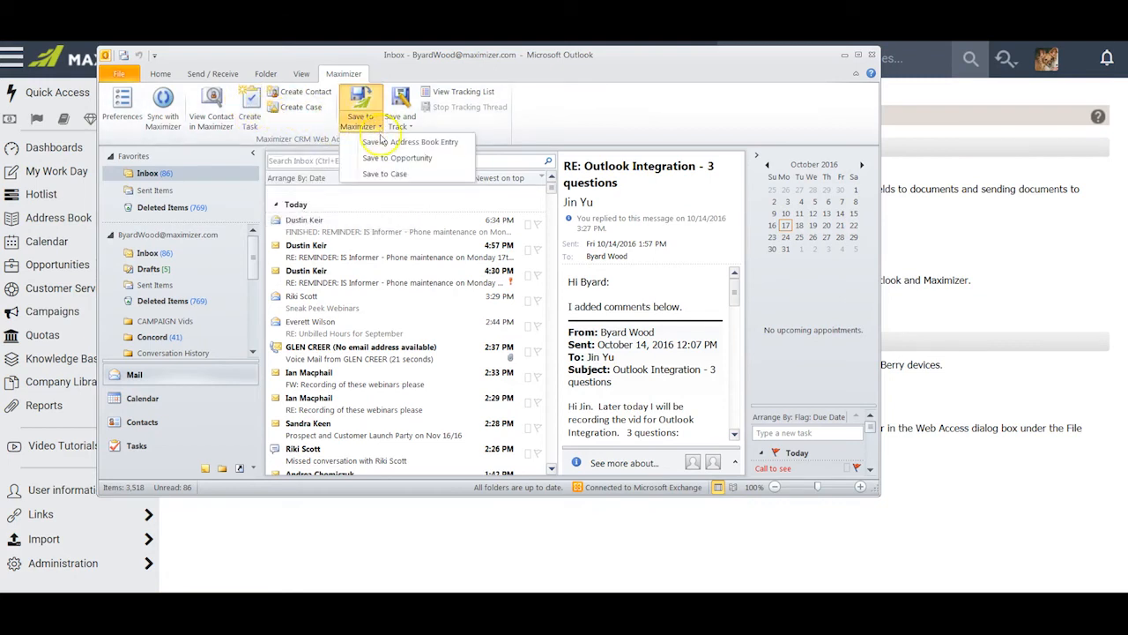
pyautogui.click(386, 158)
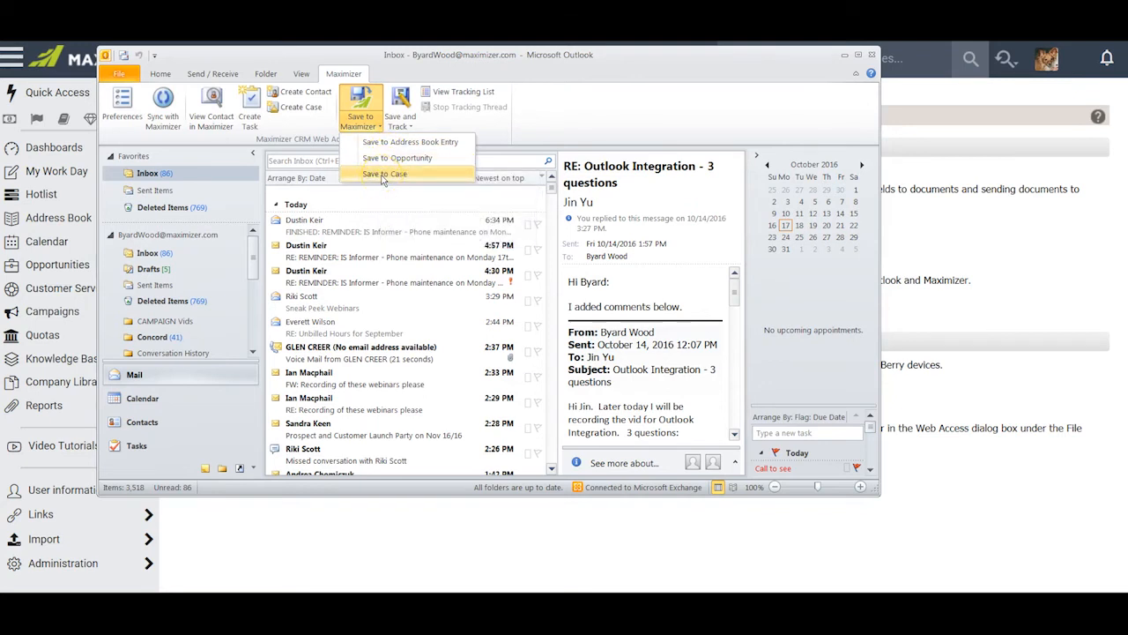
pyautogui.click(384, 175)
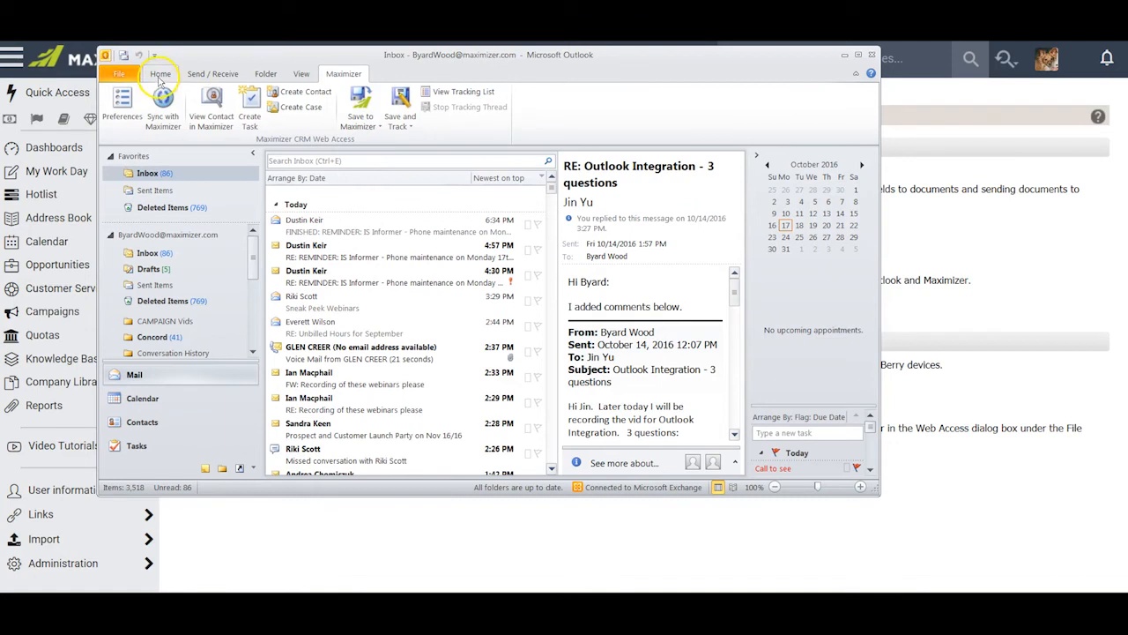
pyautogui.click(160, 75)
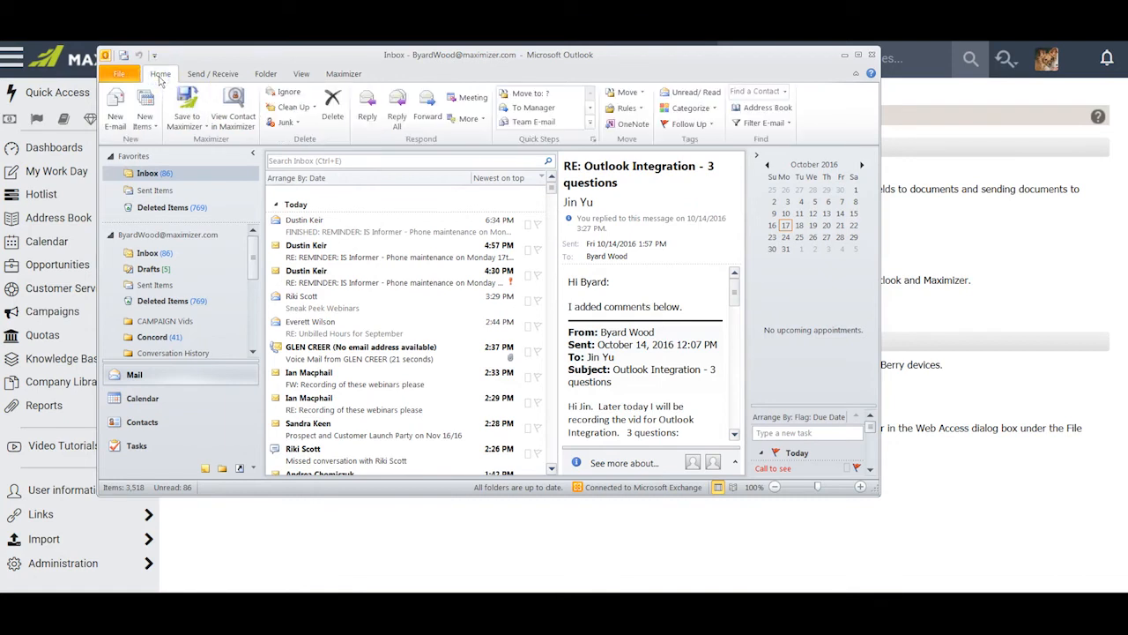
pyautogui.click(203, 129)
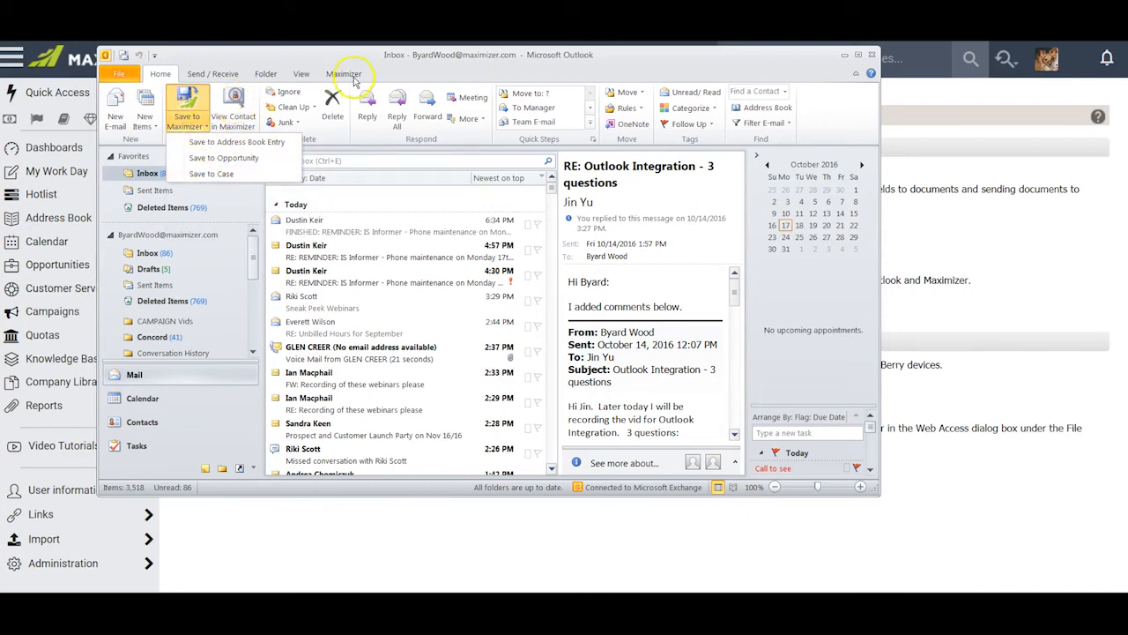
pyautogui.click(386, 70)
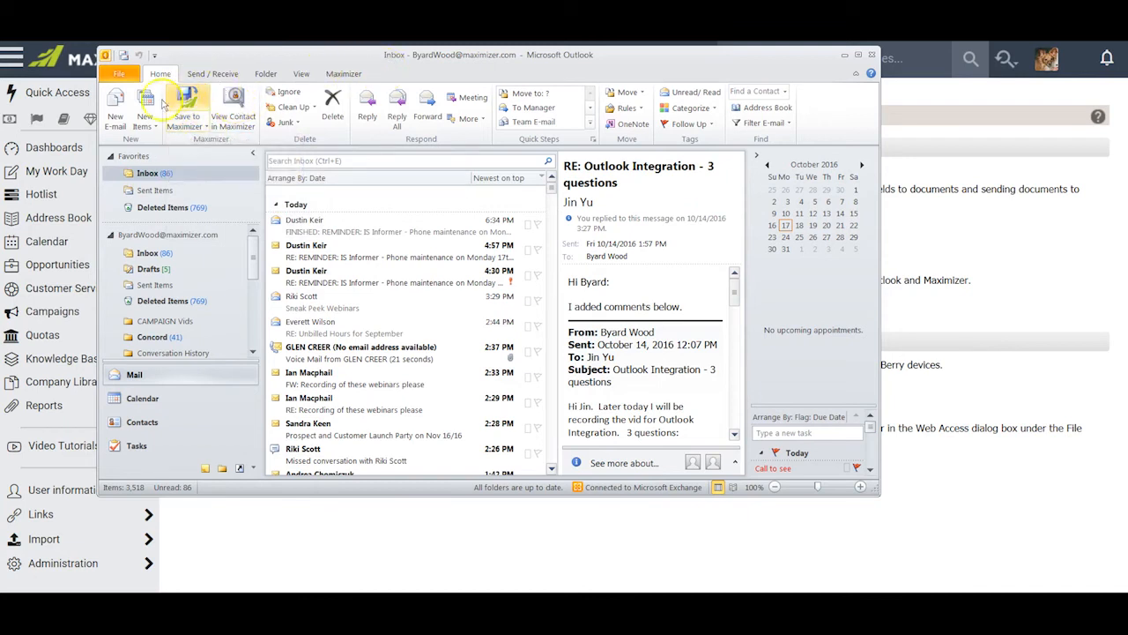
# Step: Start a new email with the subject Test and browse the Contacts address list without picking a recipient
pyautogui.click(117, 111)
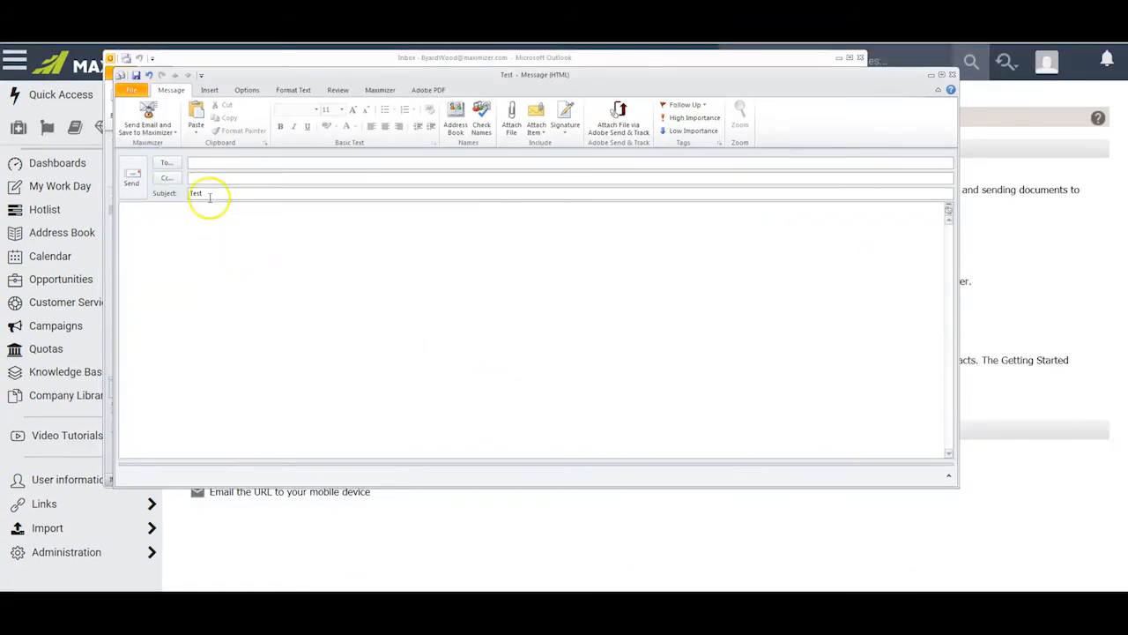
pyautogui.click(165, 164)
pyautogui.click(705, 413)
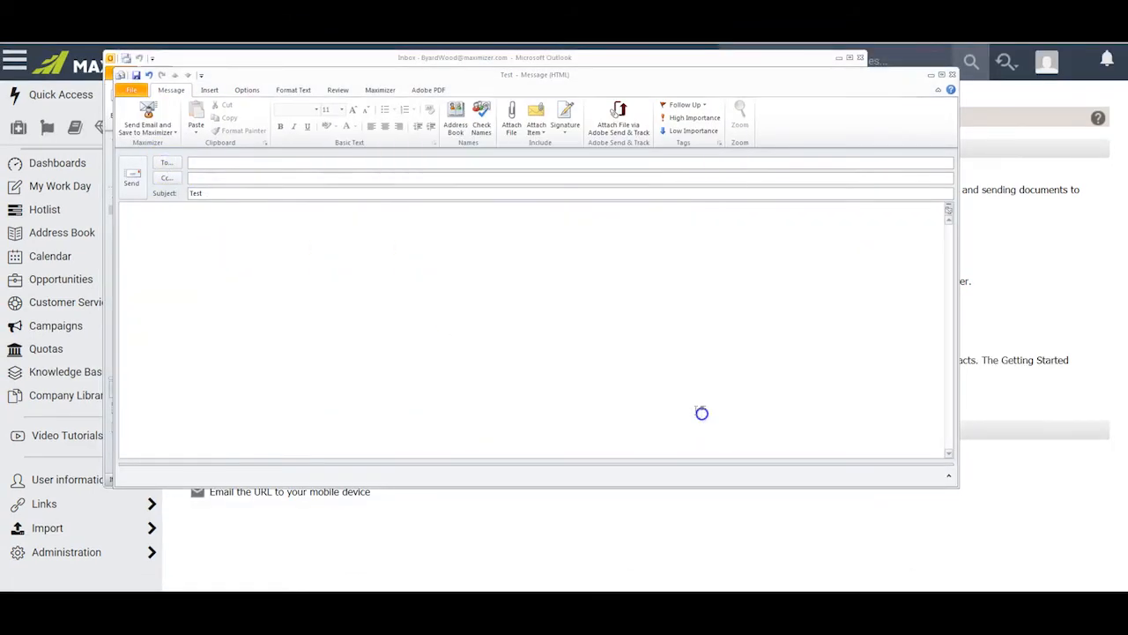
pyautogui.click(460, 130)
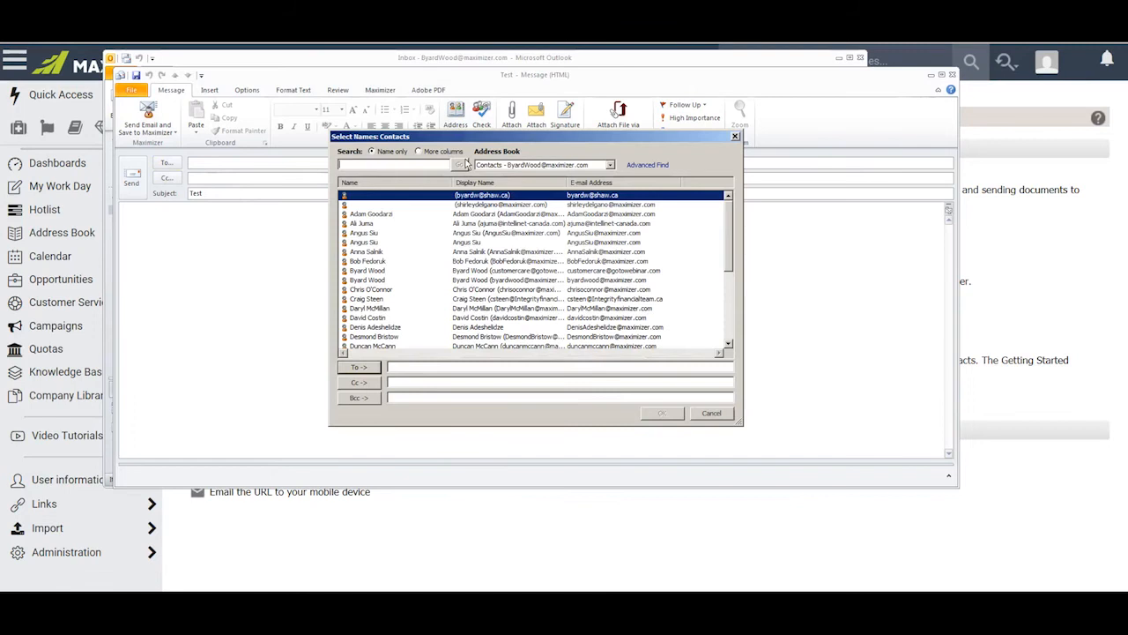
pyautogui.click(720, 414)
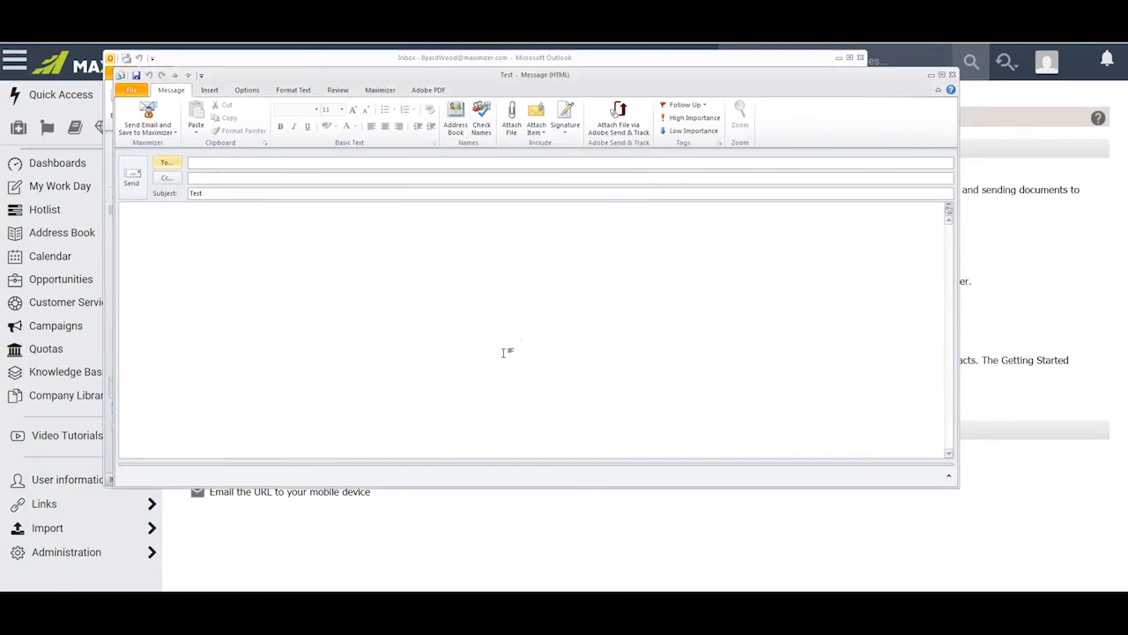
# Step: Paste the recipient's email address into the To field of the Test message
pyautogui.click(375, 343)
pyautogui.click(360, 340)
pyautogui.click(206, 162)
pyautogui.rightClick(205, 163)
pyautogui.click(226, 190)
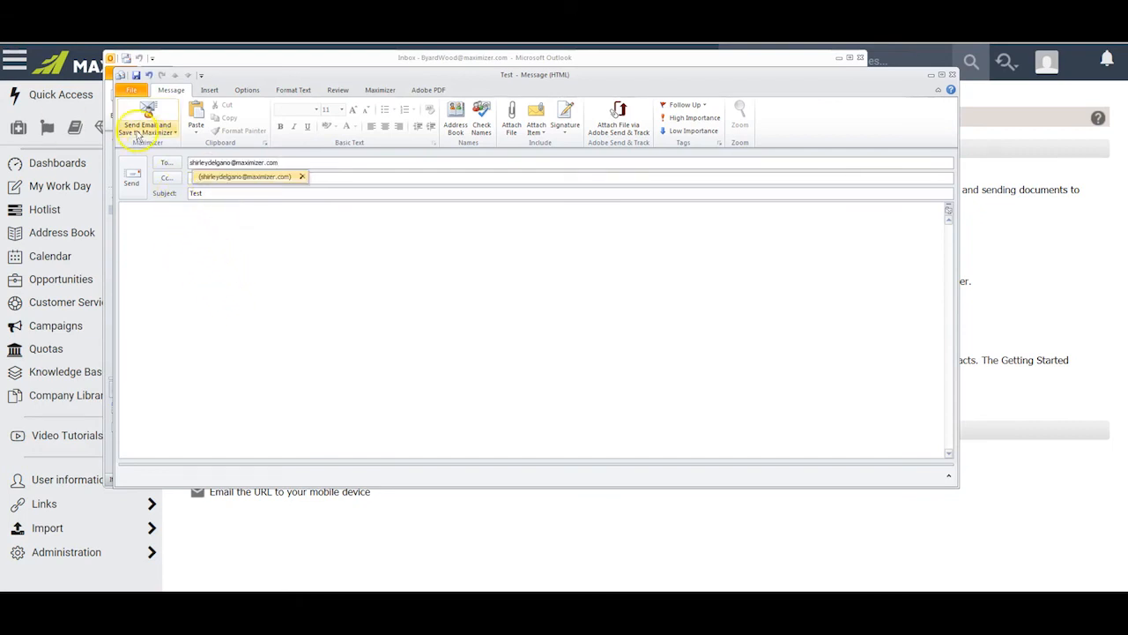
# Step: Send the email with a copy saved to a Maximizer contact, creating a new Address Book entry, and close the message window
pyautogui.click(177, 136)
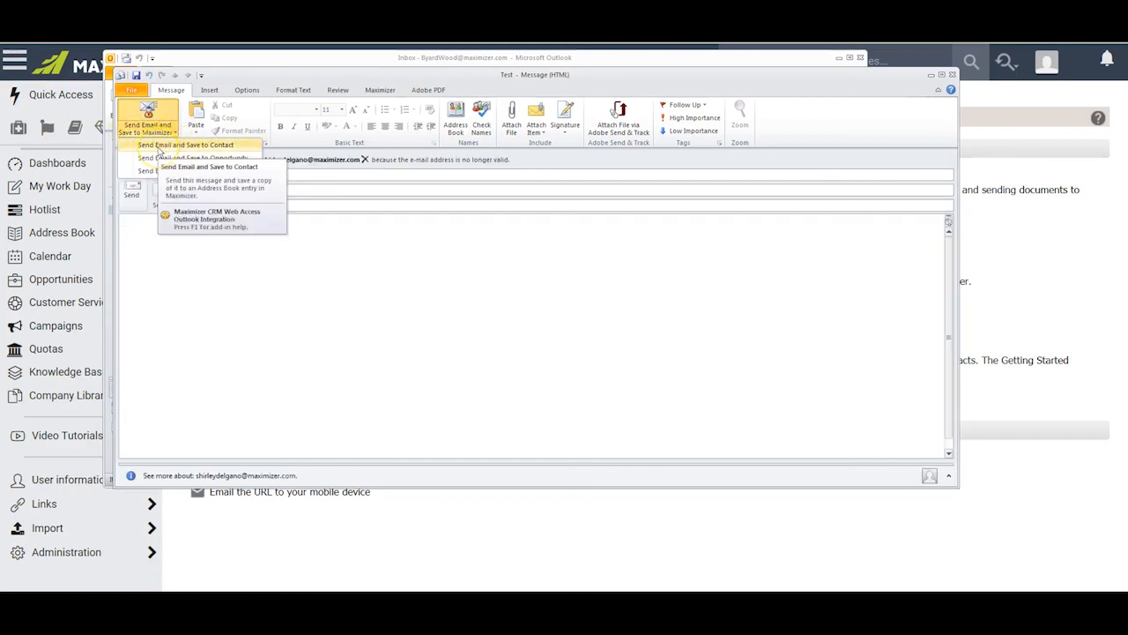
pyautogui.click(205, 147)
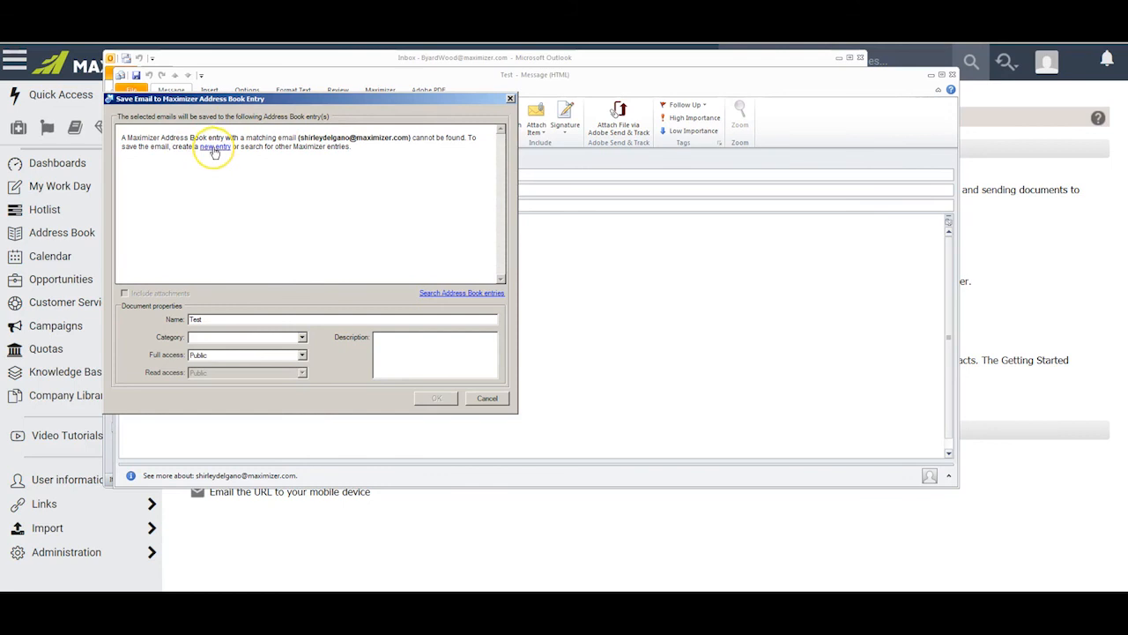
pyautogui.click(214, 148)
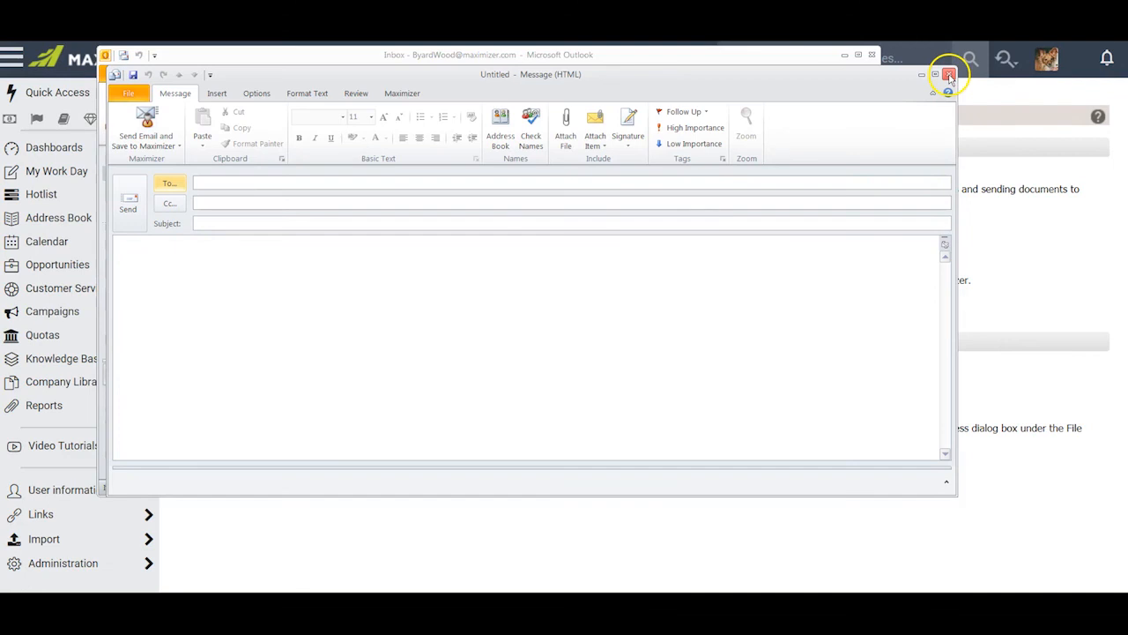
pyautogui.click(948, 75)
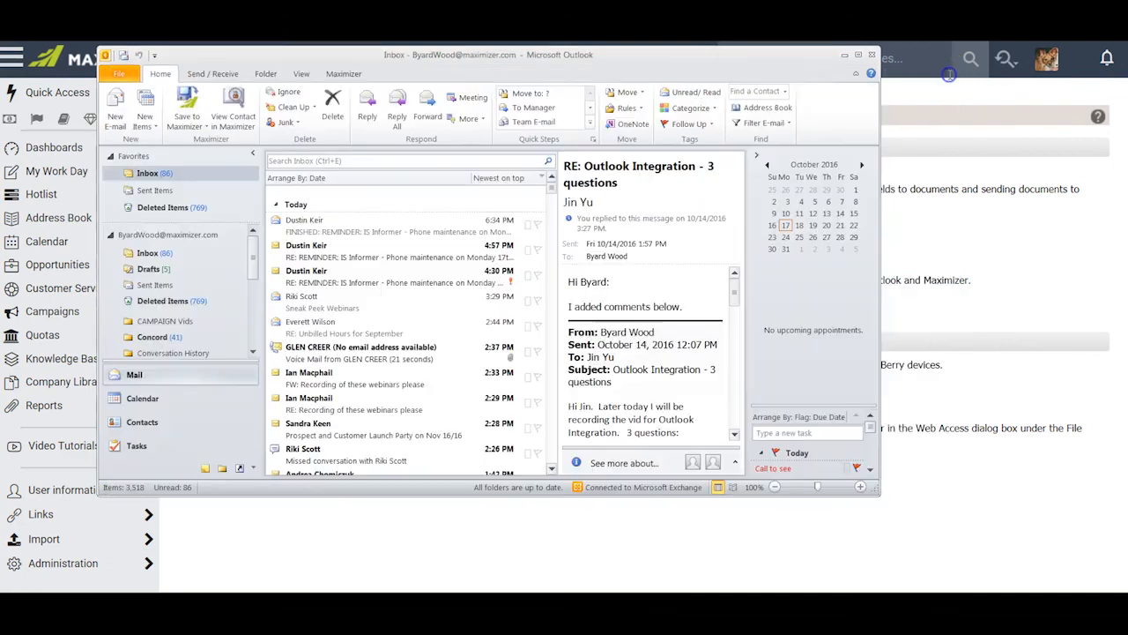
pyautogui.click(351, 74)
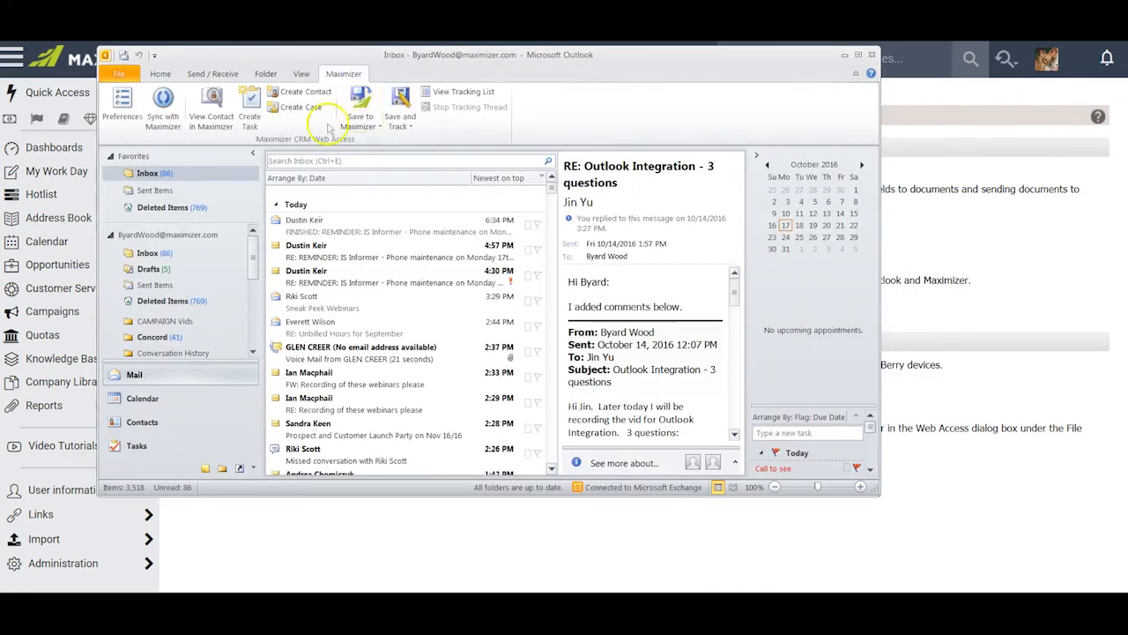